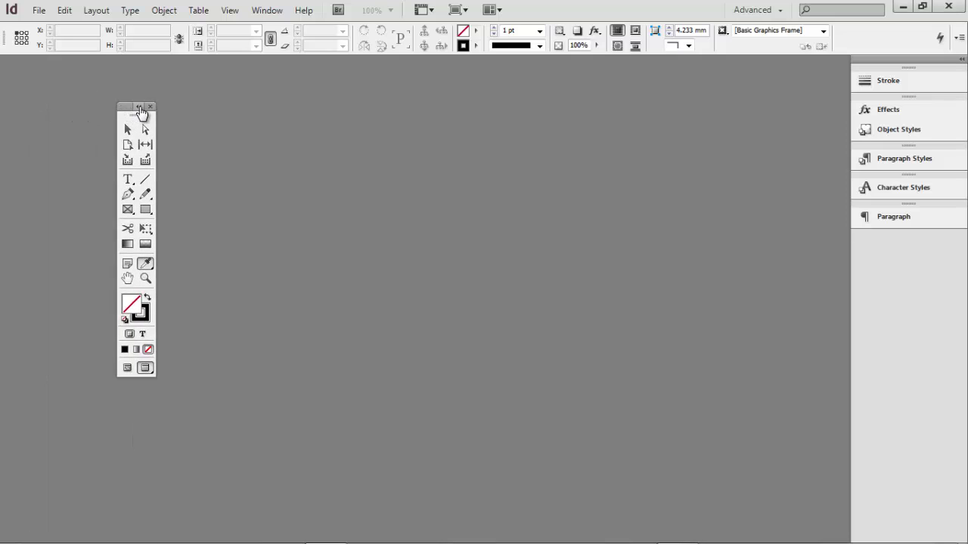
# Step: Cycle the floating Tools panel through its layouts back to two columns and dock it at the workspace edge
pyautogui.click(138, 107)
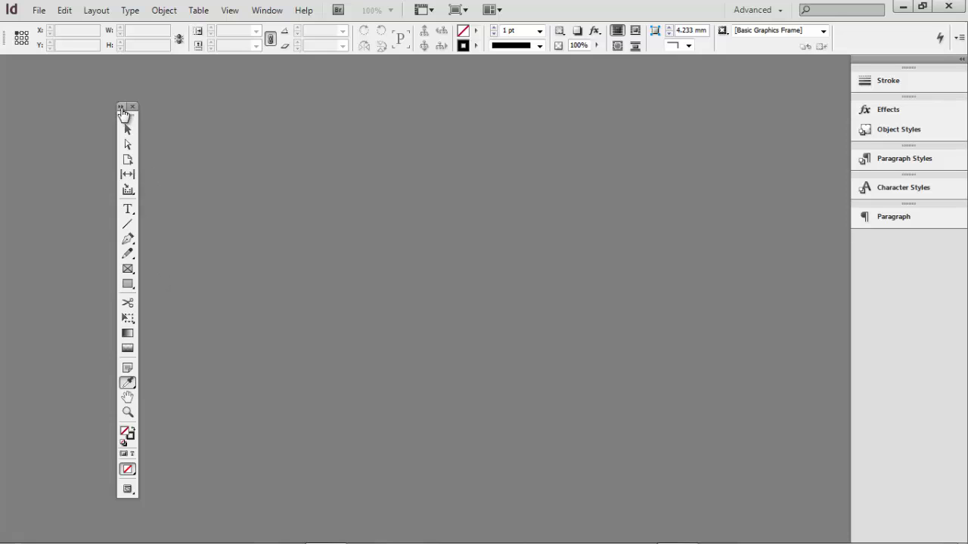
pyautogui.click(122, 110)
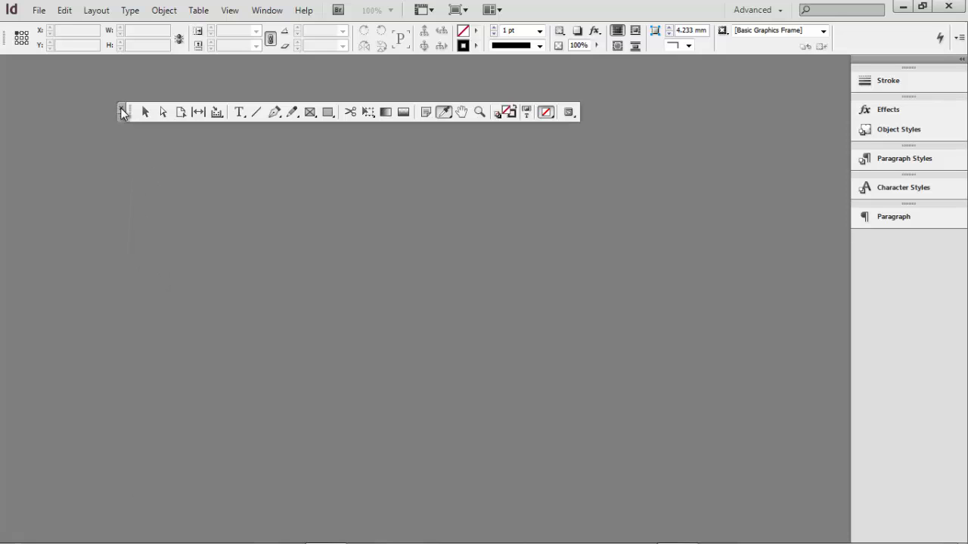
pyautogui.click(122, 112)
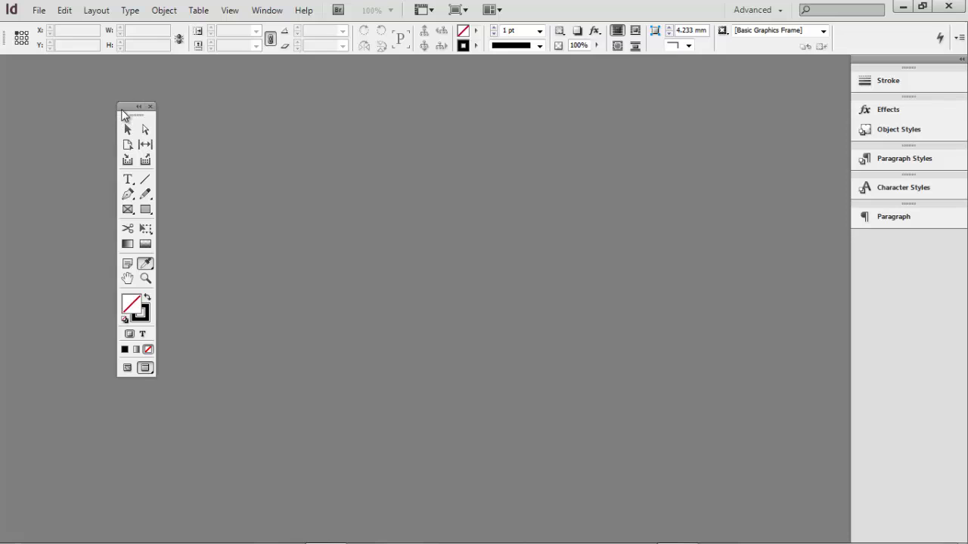
pyautogui.moveTo(126, 112); pyautogui.dragTo(7, 69)
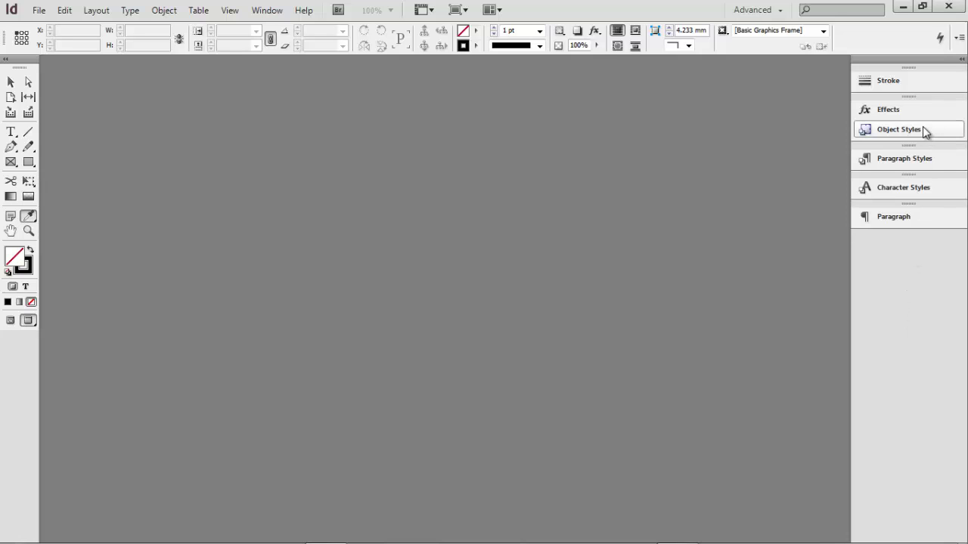
# Step: Move the Effects panel below Paragraph in the panel dock and place the Object Styles panel beneath it
pyautogui.click(881, 84)
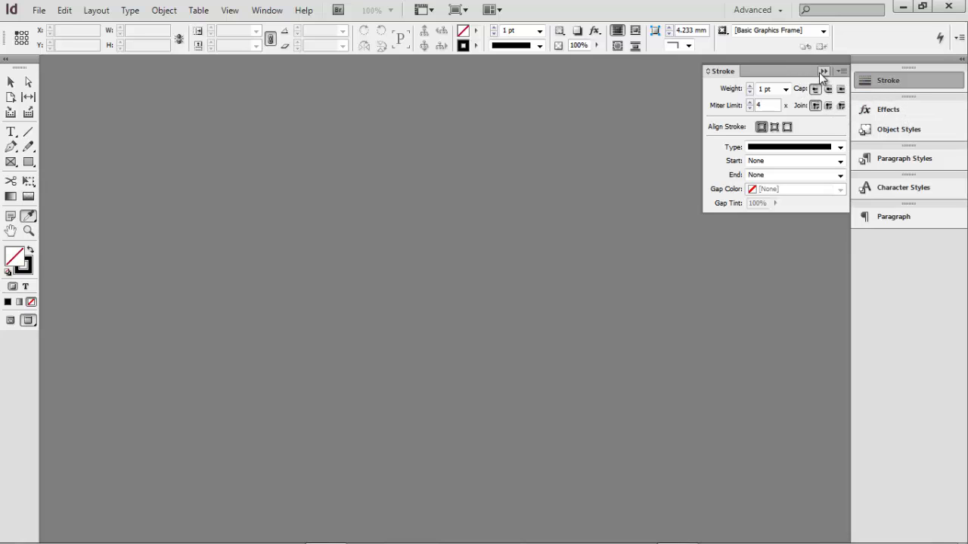
pyautogui.click(823, 72)
pyautogui.click(881, 119)
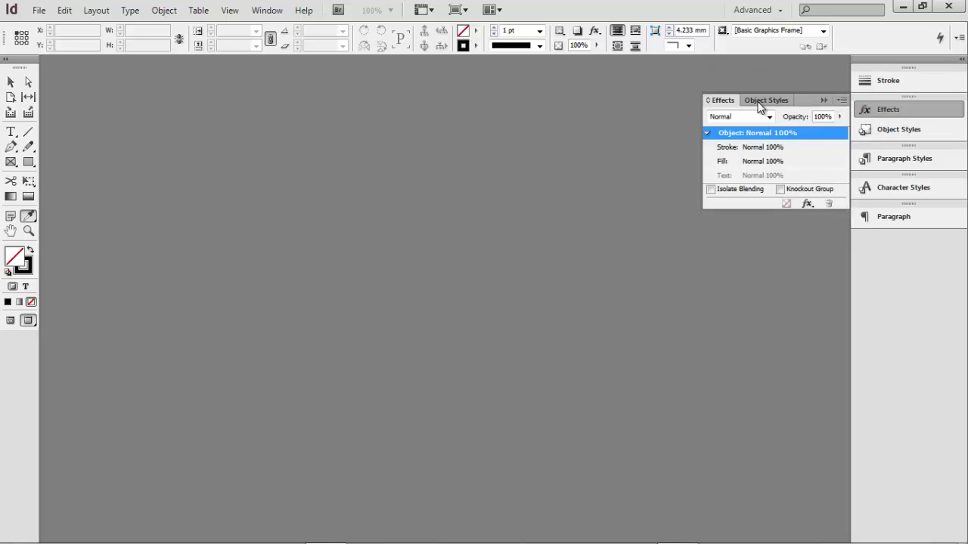
pyautogui.moveTo(726, 100); pyautogui.dragTo(892, 225)
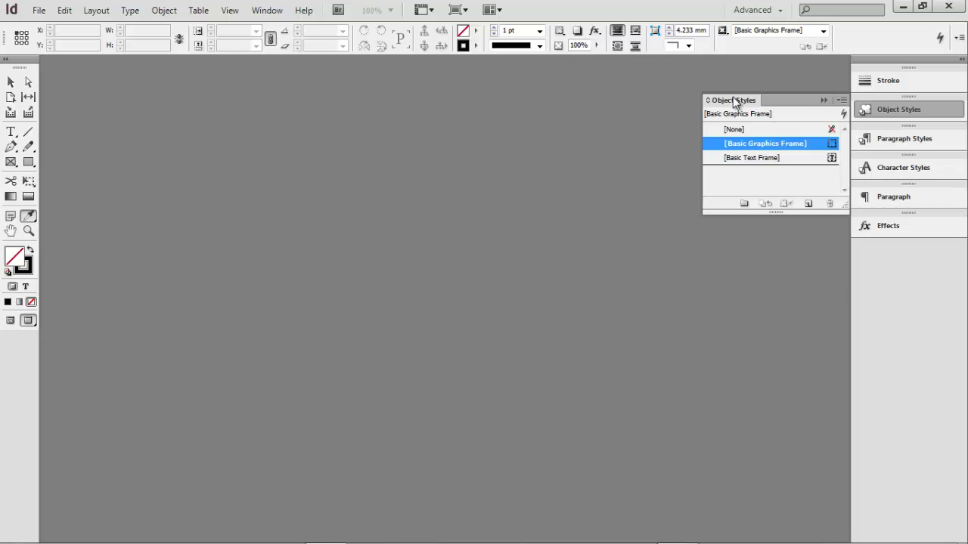
pyautogui.moveTo(734, 101); pyautogui.dragTo(860, 227)
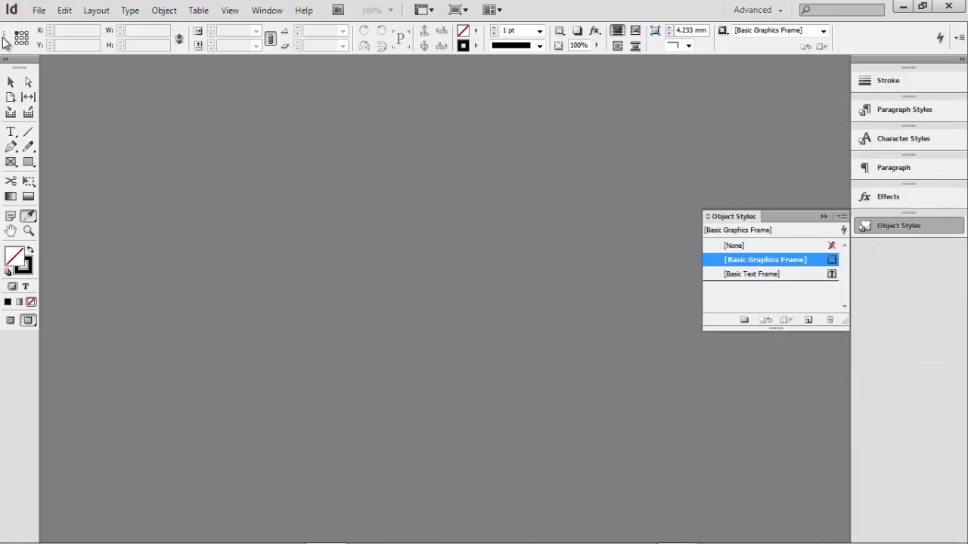
# Step: Examine the Selection, Type and Pen tools with their control options, and dismiss the Windows color scheme message
pyautogui.moveTo(8, 47)
pyautogui.mouseDown()
pyautogui.moveTo(135, 160)
pyautogui.moveTo(9, 75)
pyautogui.moveTo(10, 43)
pyautogui.moveTo(42, 29)
pyautogui.moveTo(65, 75)
pyautogui.mouseUp()
pyautogui.click(11, 84)
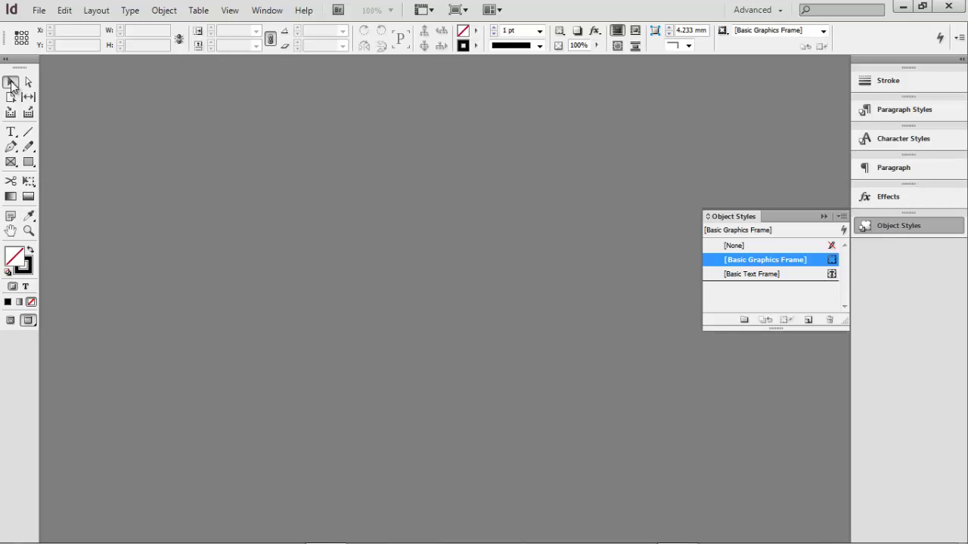
pyautogui.click(12, 135)
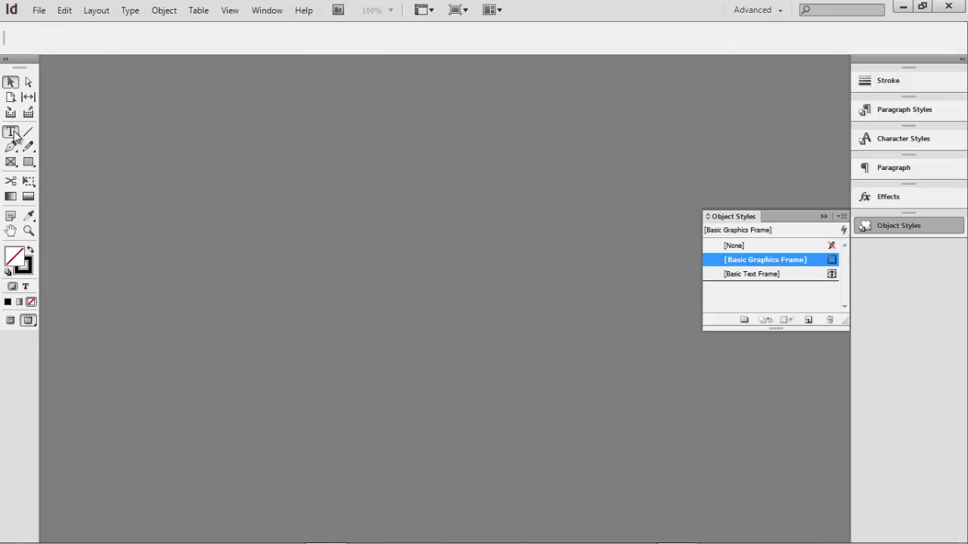
pyautogui.click(14, 136)
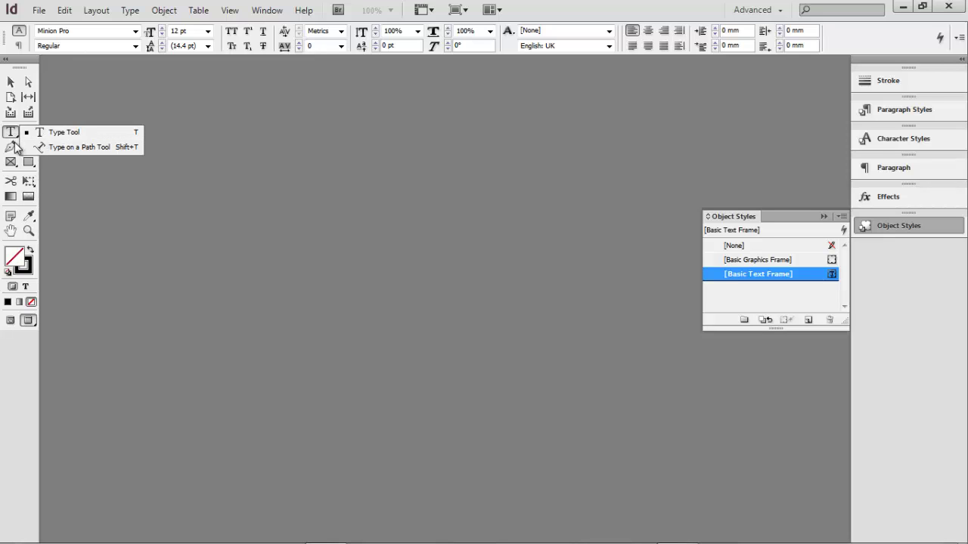
pyautogui.click(10, 147)
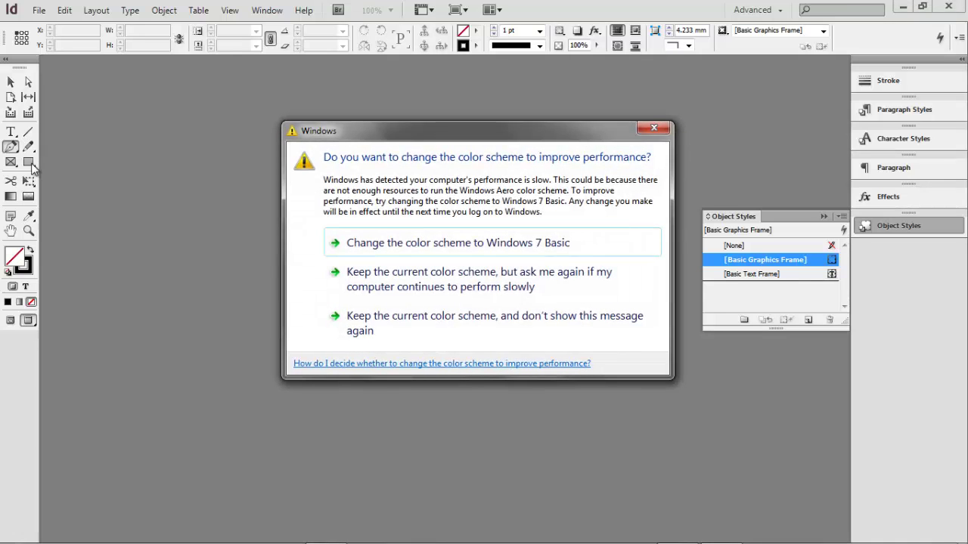
pyautogui.click(654, 128)
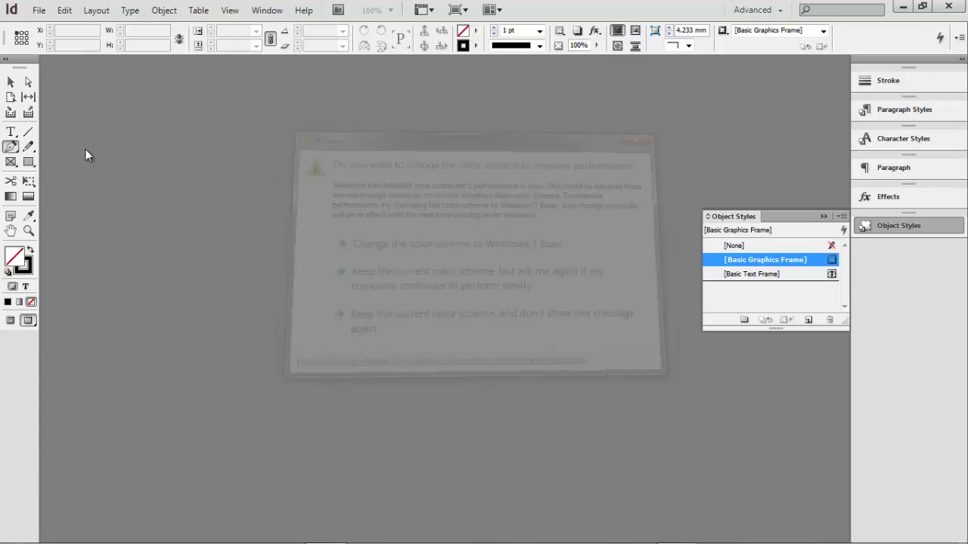
# Step: View the shape tool variants and choose the Shear Tool from the transform tools
pyautogui.click(29, 164)
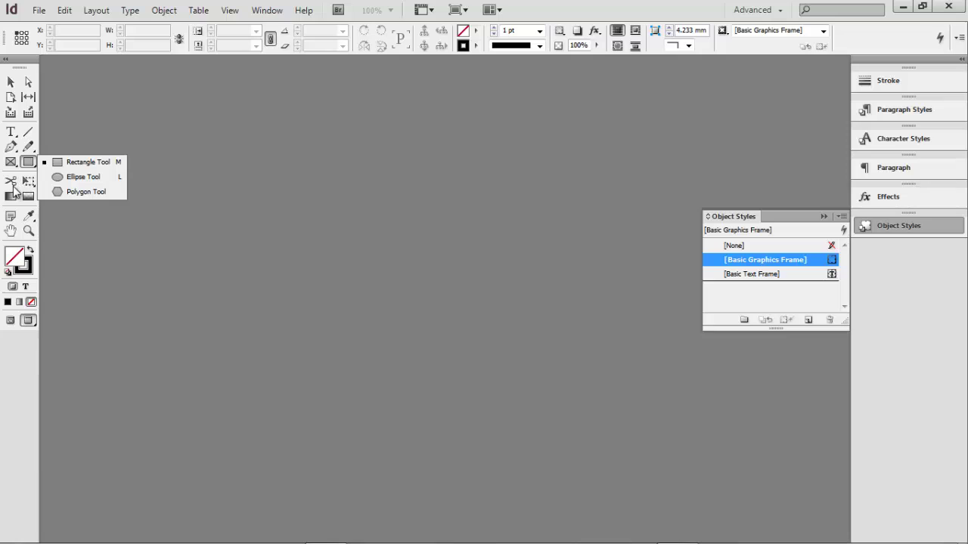
pyautogui.click(31, 184)
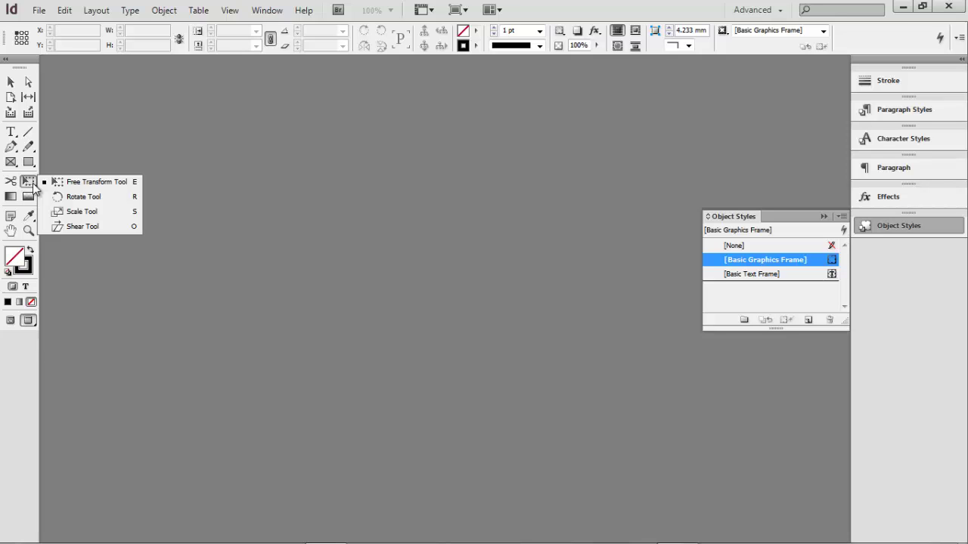
pyautogui.click(80, 225)
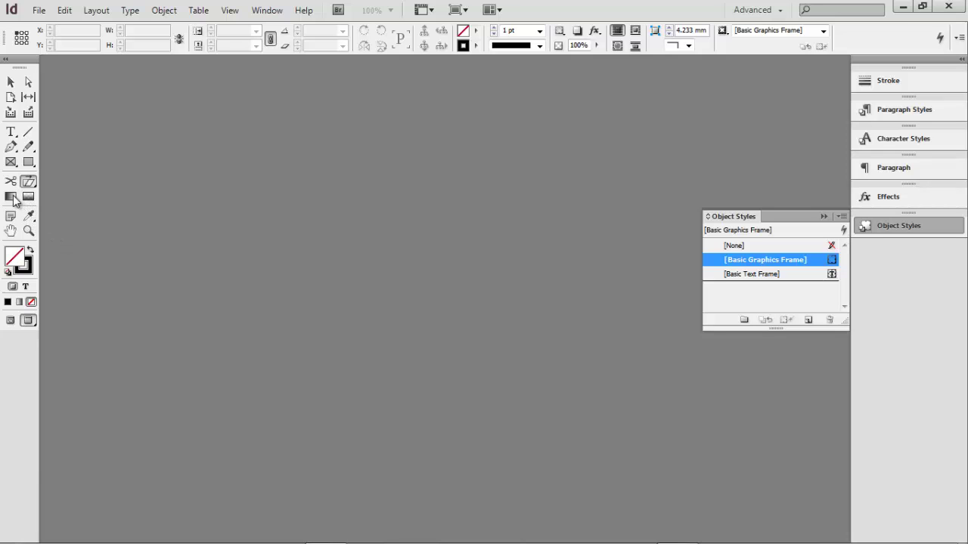
# Step: Activate the Eyedropper Tool, keep formatting targeted at the container, and set the screen mode to Bleed
pyautogui.click(30, 217)
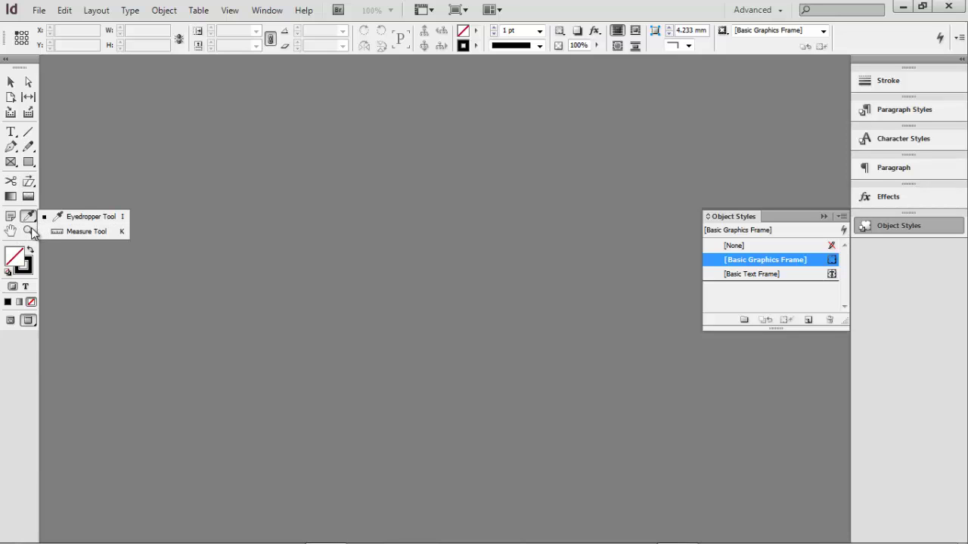
pyautogui.click(26, 263)
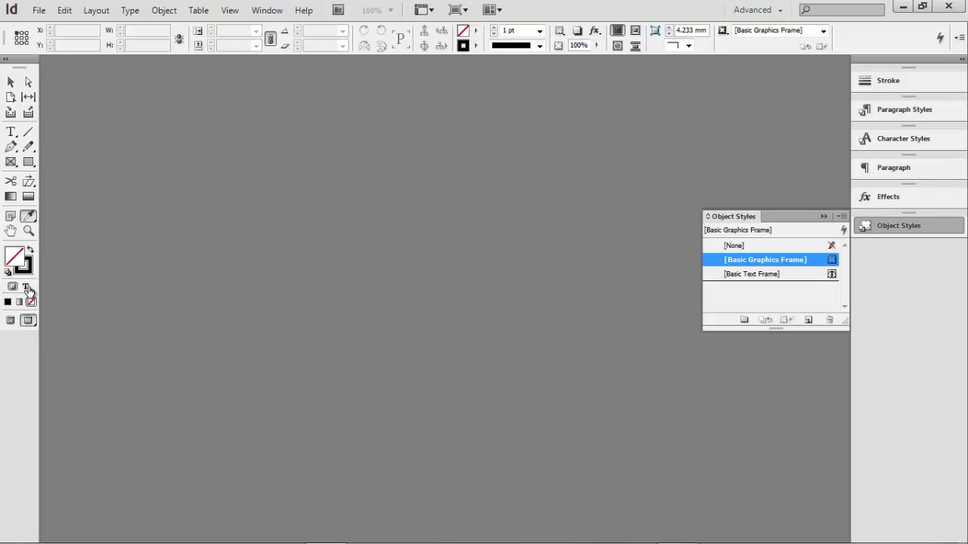
pyautogui.click(26, 288)
pyautogui.click(12, 287)
pyautogui.click(28, 321)
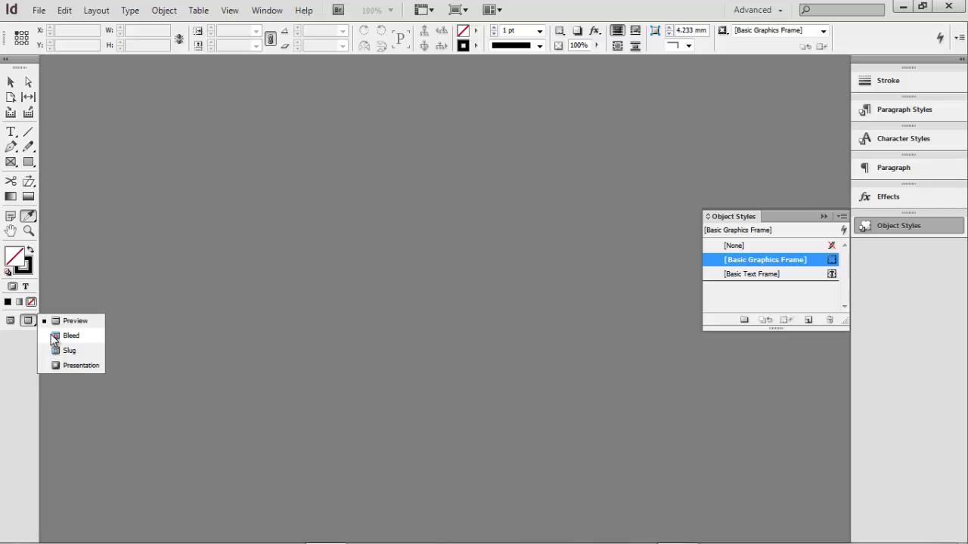
pyautogui.click(54, 339)
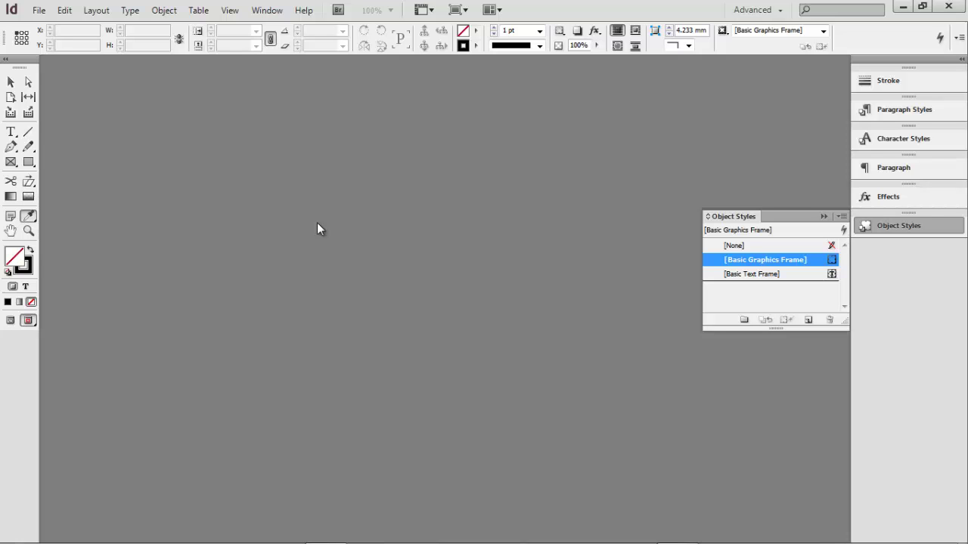
# Step: Start setting up a new document and reposition its settings dialog
pyautogui.hotkey('ctrl', 'n')
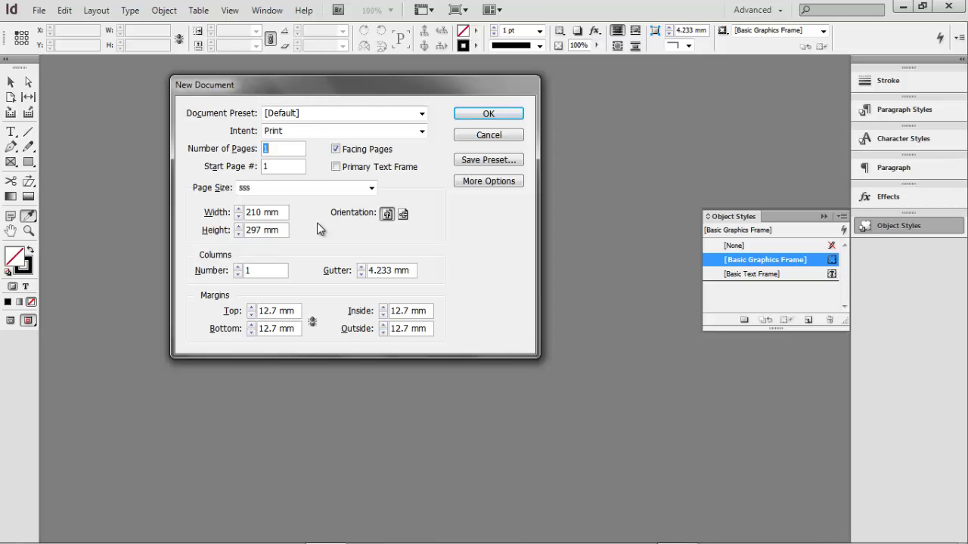
pyautogui.click(492, 138)
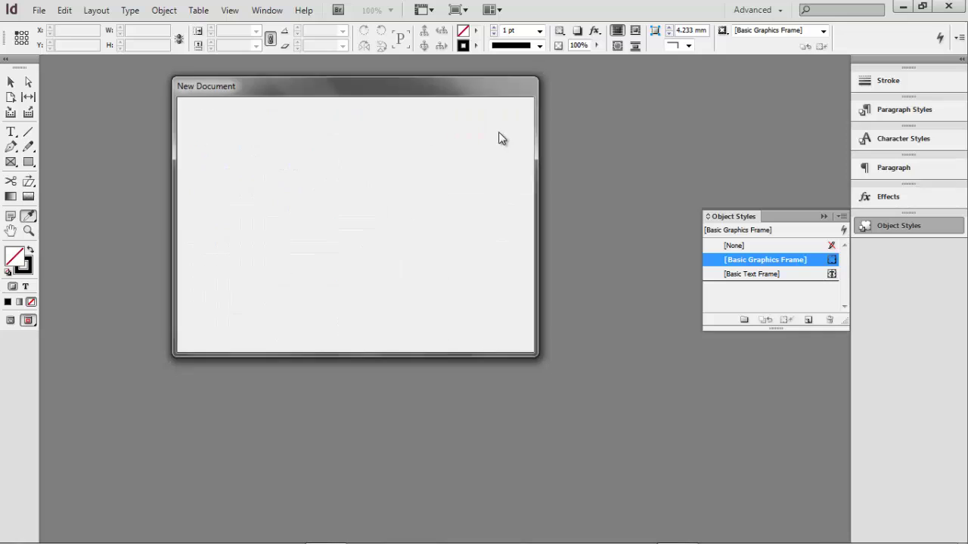
pyautogui.click(38, 10)
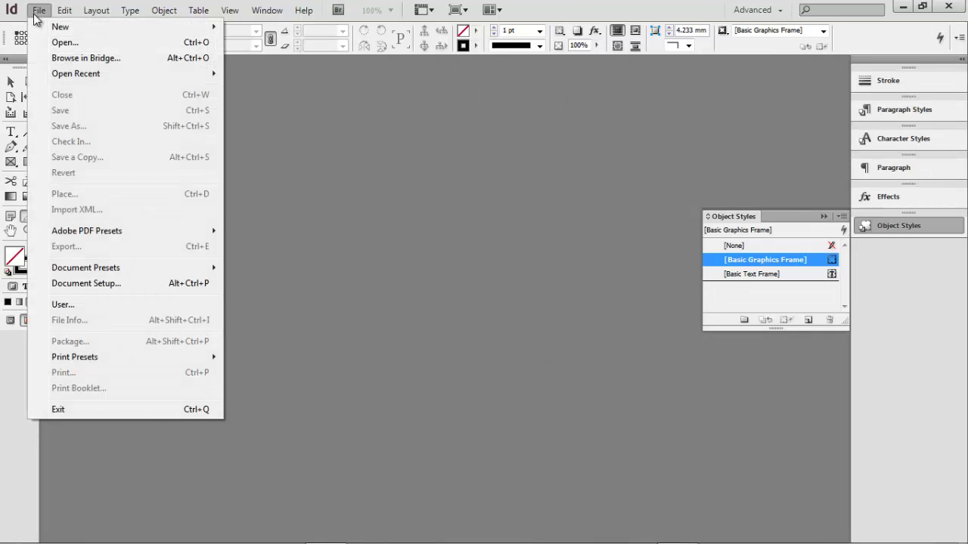
pyautogui.moveTo(51, 27)
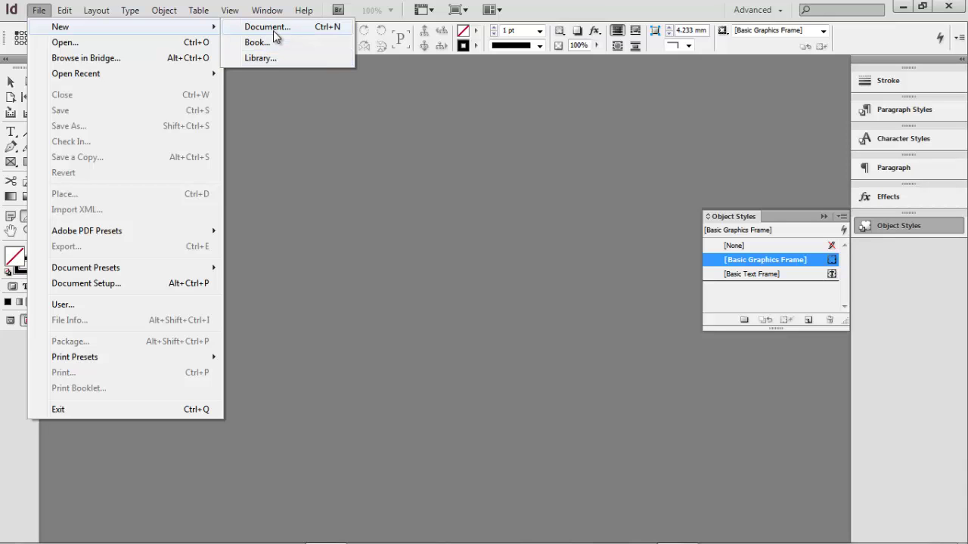
pyautogui.click(275, 34)
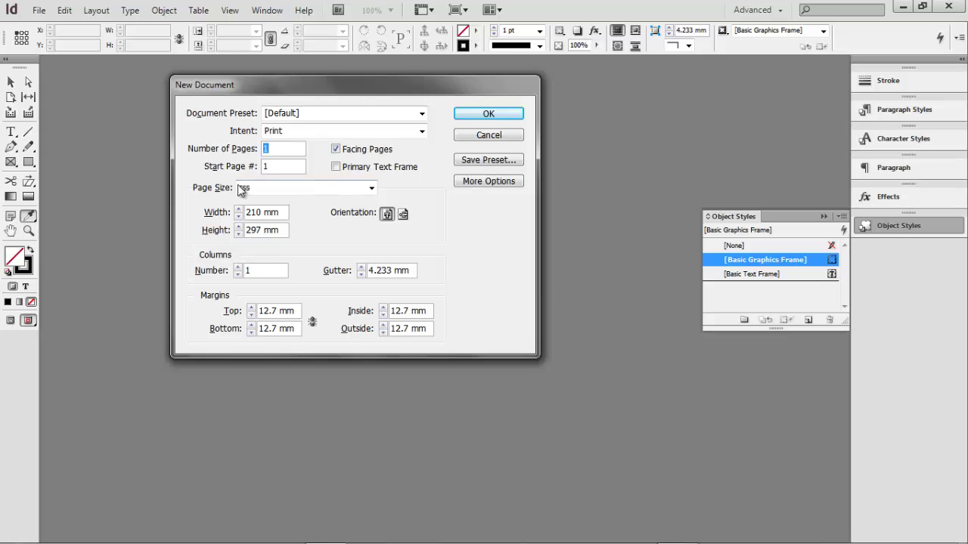
pyautogui.moveTo(335, 93); pyautogui.dragTo(364, 92)
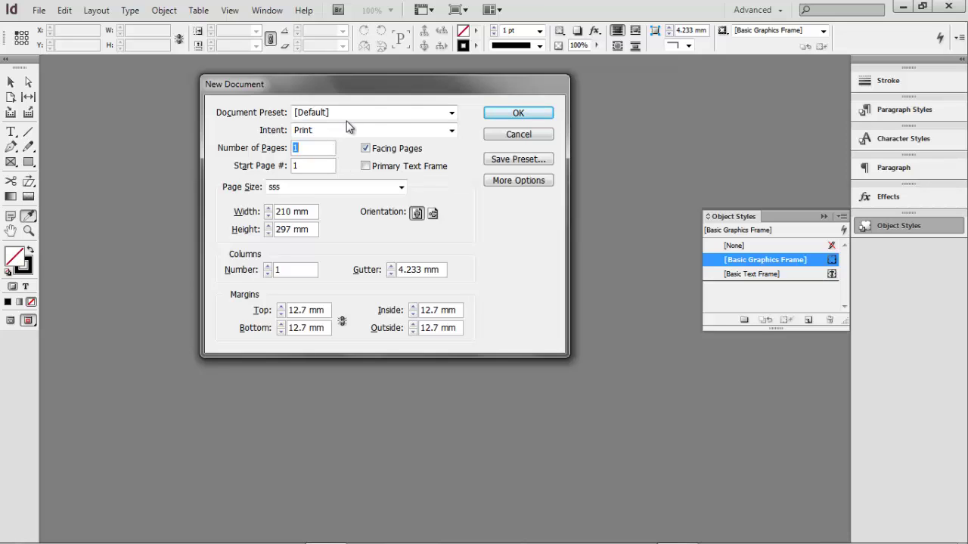
# Step: Review the available document presets and set the new document's intent to Print
pyautogui.click(452, 115)
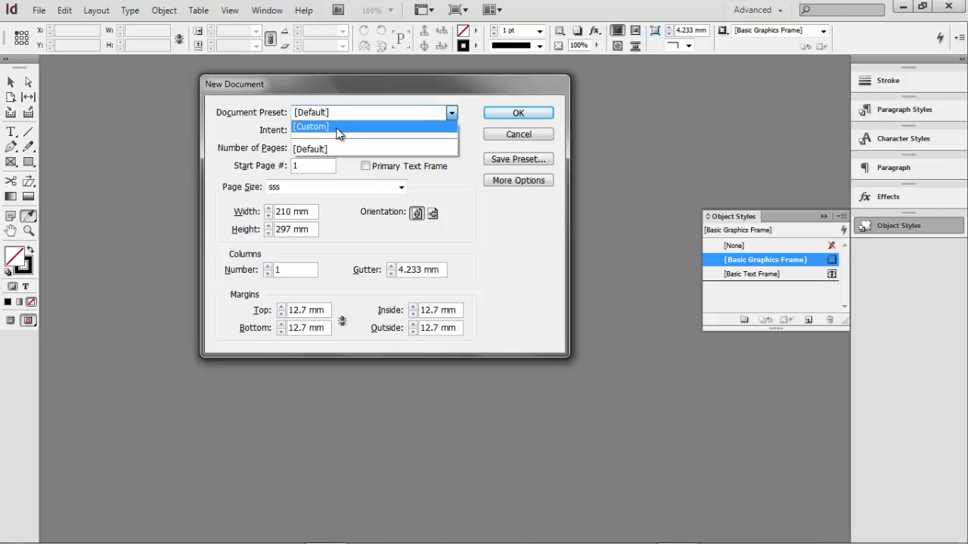
pyautogui.click(457, 113)
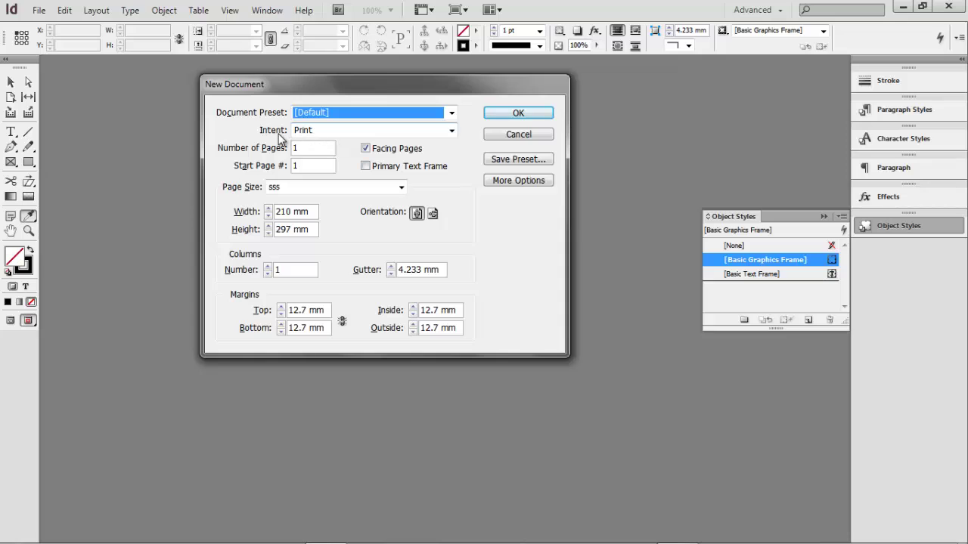
pyautogui.click(451, 131)
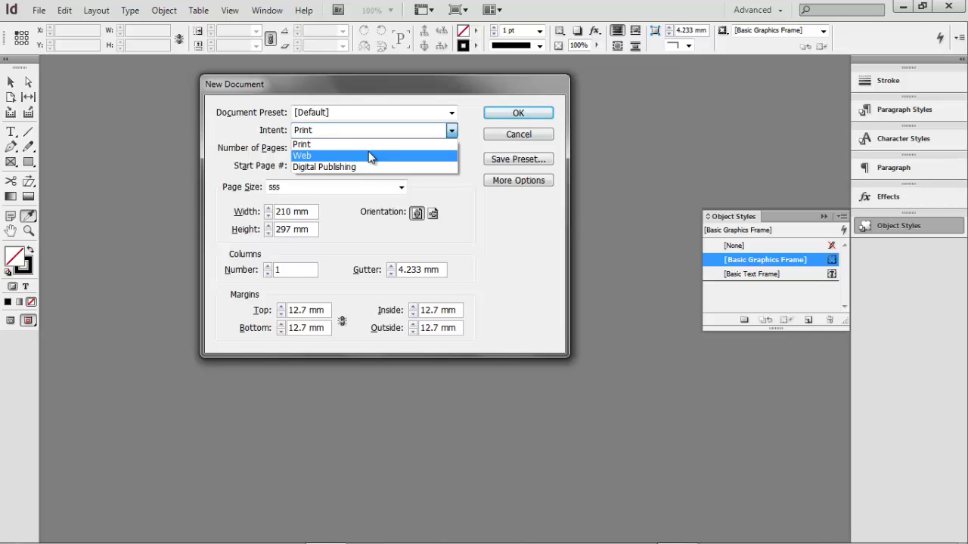
pyautogui.press('Up')
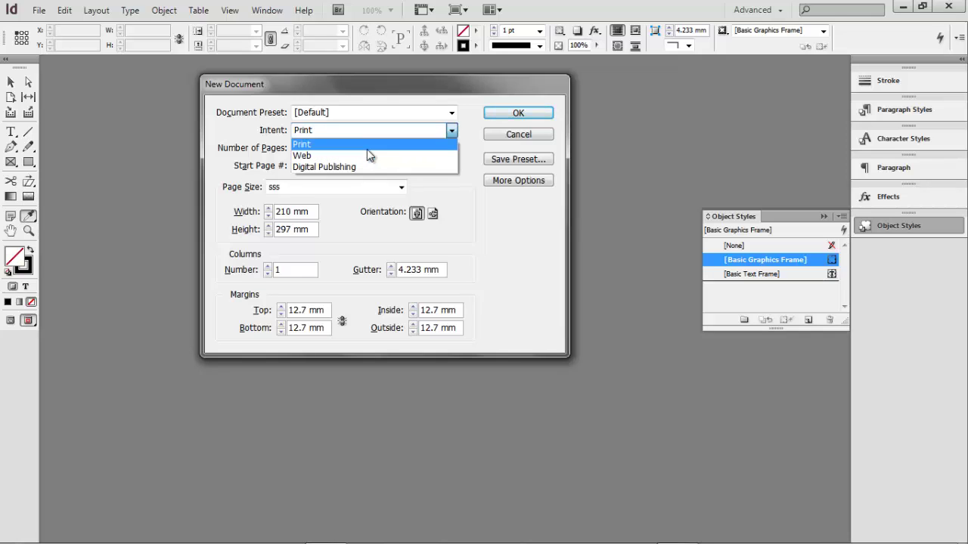
pyautogui.press('Return')
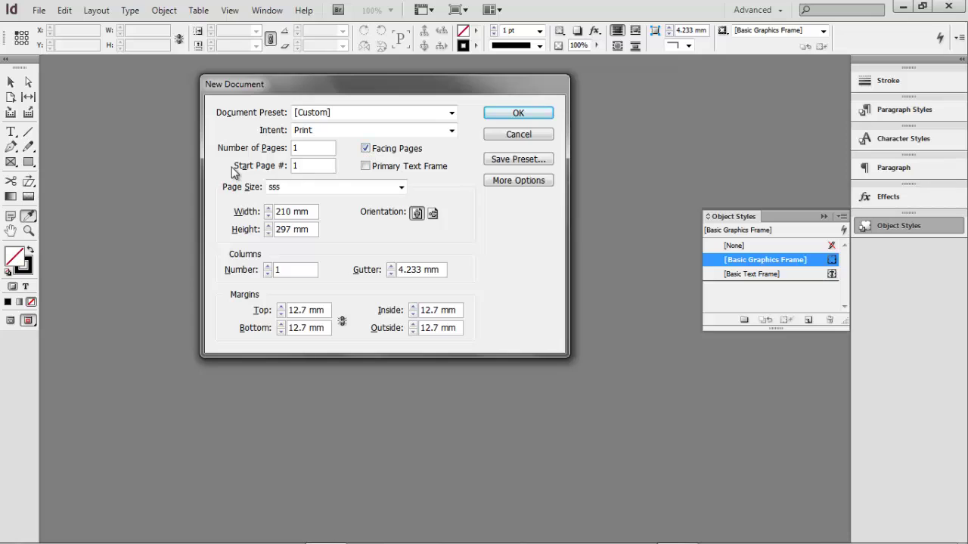
# Step: Turn off Facing Pages and set the new document's page size to A4
pyautogui.click(307, 150)
pyautogui.doubleClick(307, 150)
pyautogui.click(366, 150)
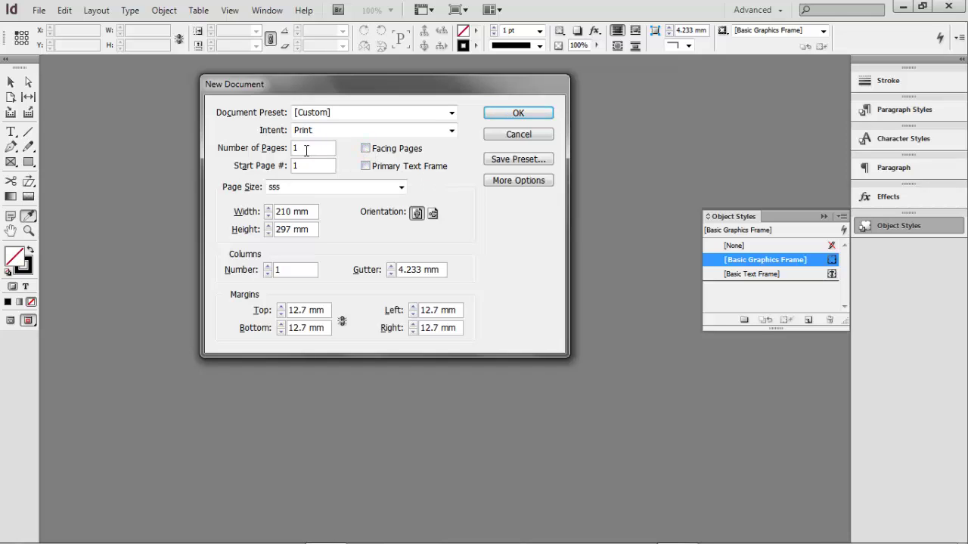
pyautogui.moveTo(307, 150); pyautogui.dragTo(281, 143)
pyautogui.click(402, 189)
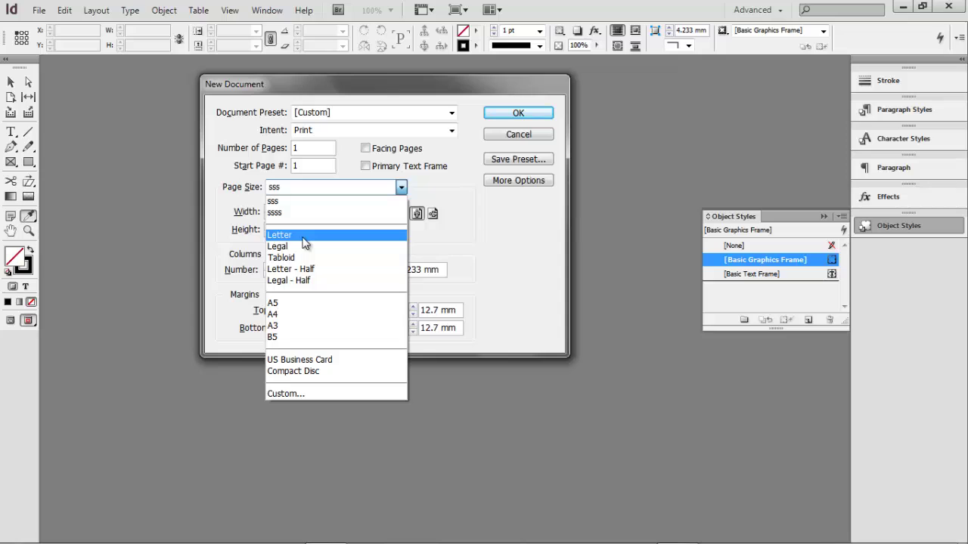
pyautogui.click(295, 316)
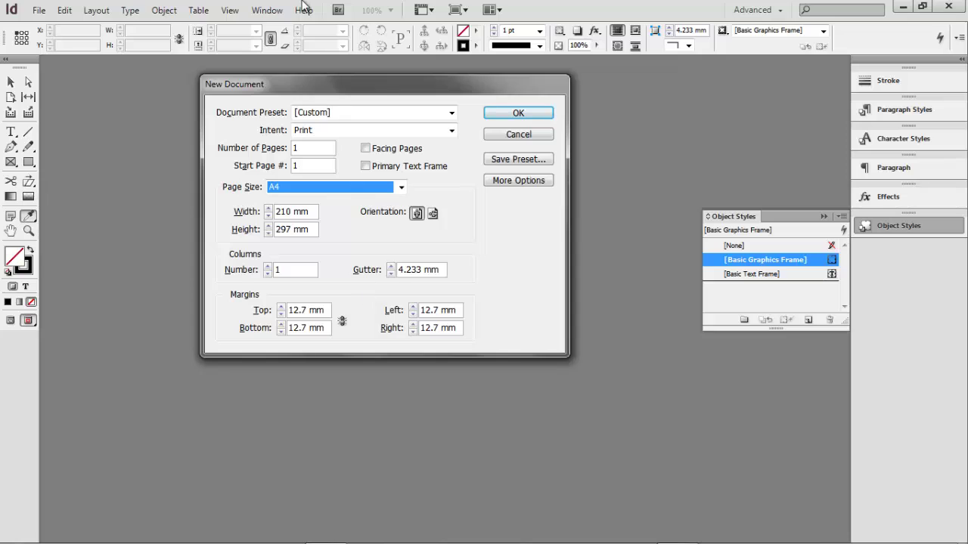
# Step: Link the document margins and set all four of them to 0 mm
pyautogui.click(343, 324)
pyautogui.doubleClick(300, 316)
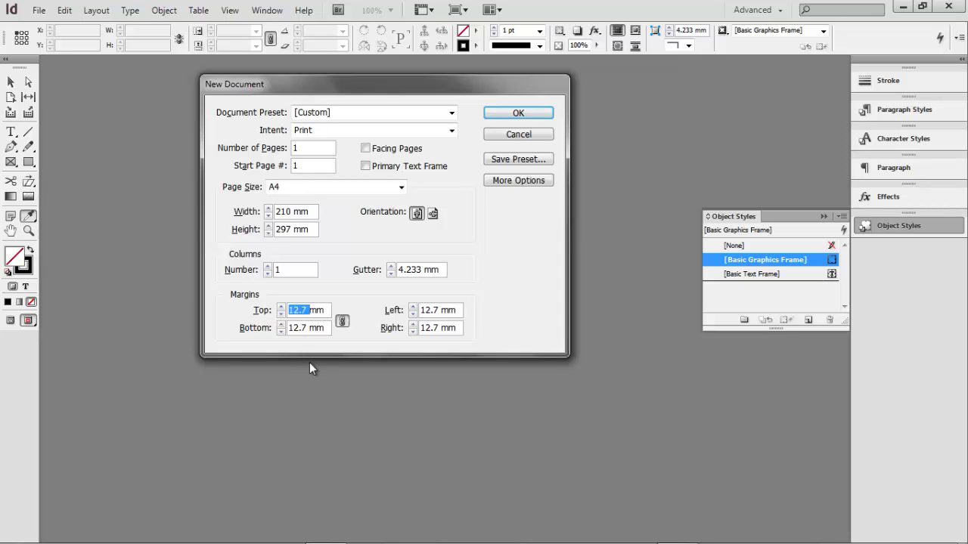
pyautogui.write('0')
pyautogui.press('Tab')
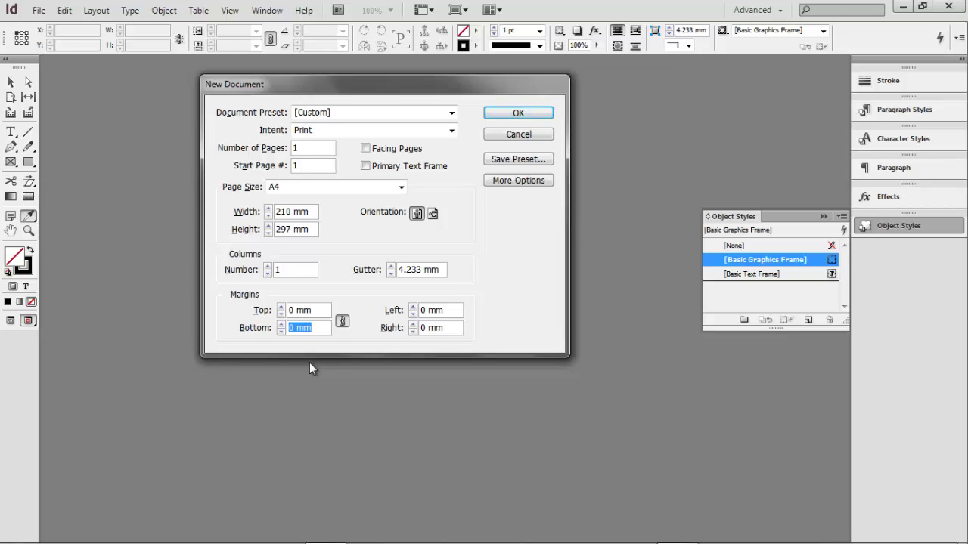
# Step: Unlink the margins, set only the top margin to 10 mm, and create the document after revealing its bleed and slug settings
pyautogui.click(342, 324)
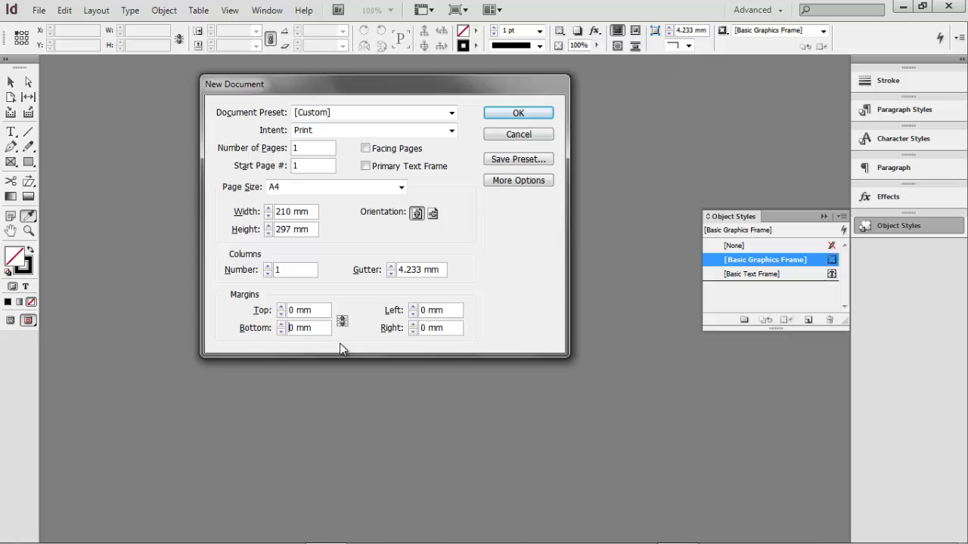
pyautogui.doubleClick(286, 311)
pyautogui.write('10')
pyautogui.press('Tab')
pyautogui.click(518, 184)
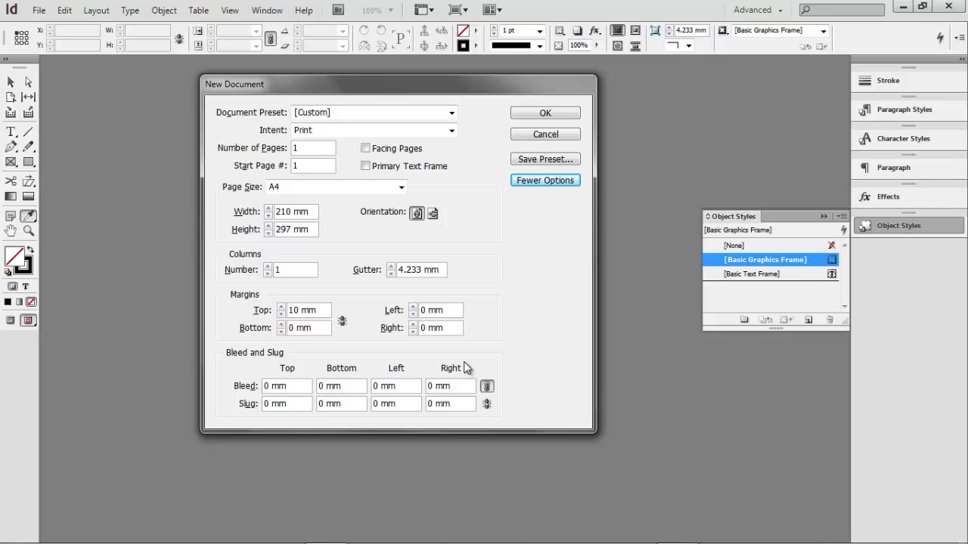
pyautogui.click(561, 114)
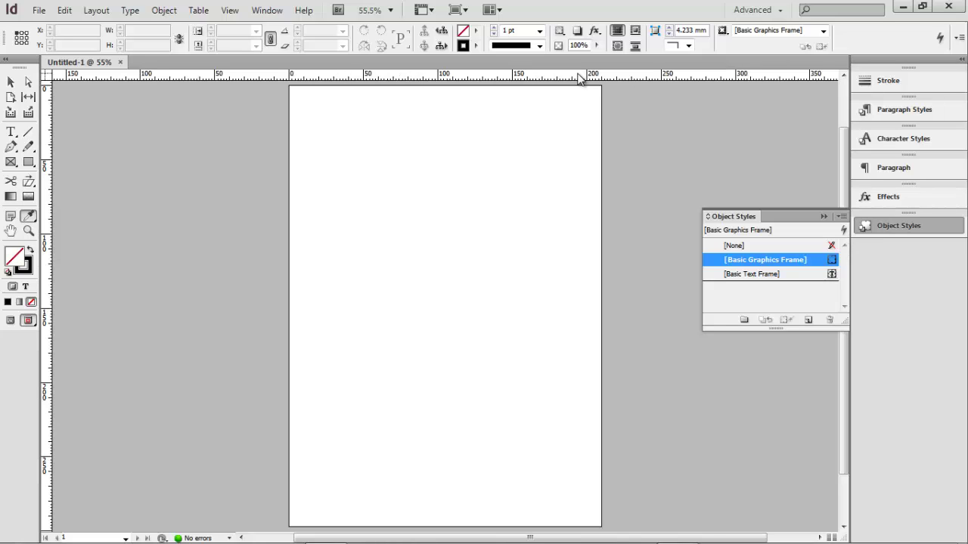
# Step: Draw a rectangle about 132 by 159 mm in the middle of the page and display the Swatches panel beside it
pyautogui.click(30, 163)
pyautogui.moveTo(336, 161); pyautogui.dragTo(532, 398)
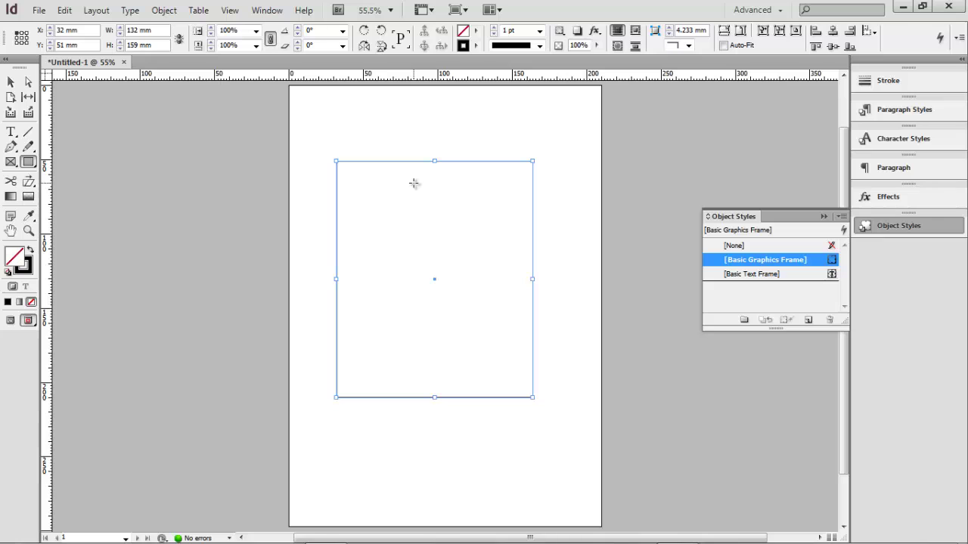
pyautogui.click(269, 12)
pyautogui.moveTo(285, 81)
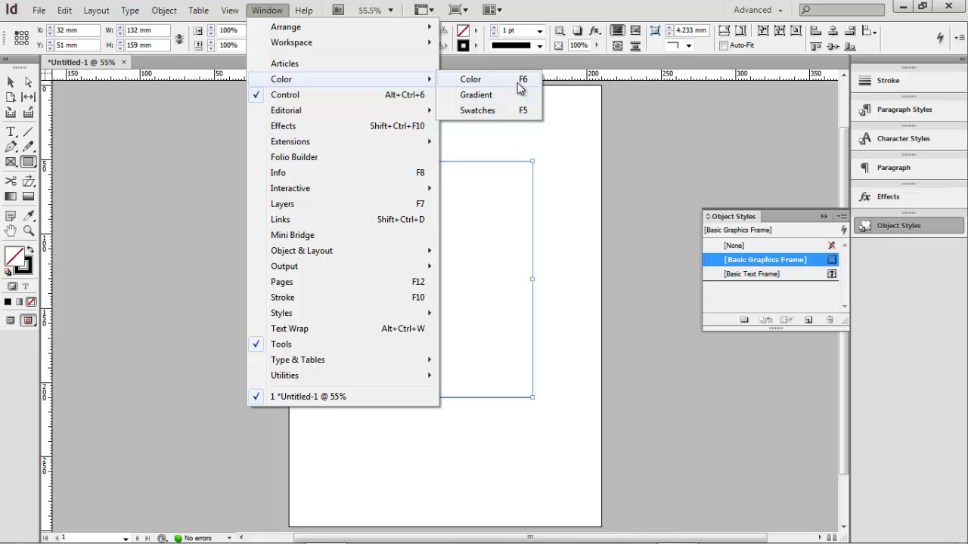
pyautogui.click(508, 113)
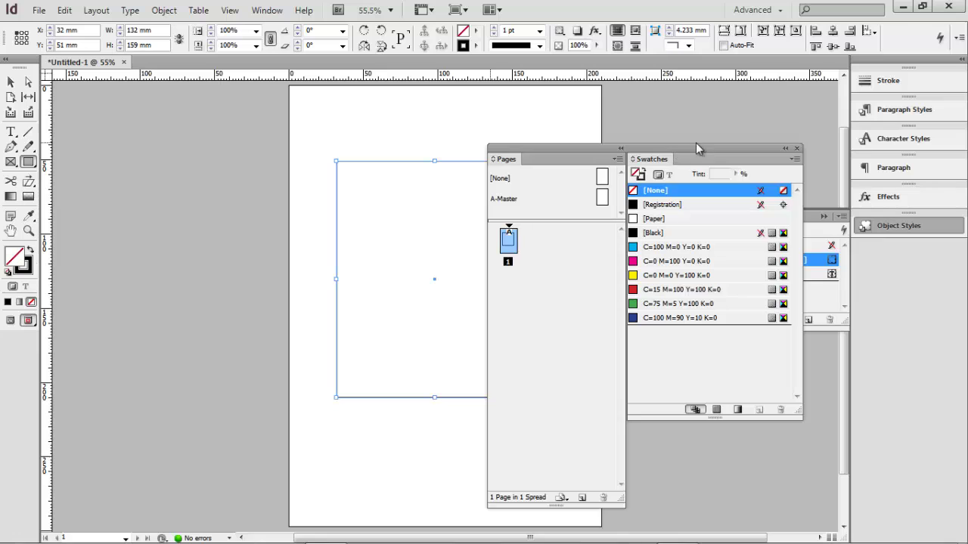
pyautogui.moveTo(698, 148); pyautogui.dragTo(817, 127)
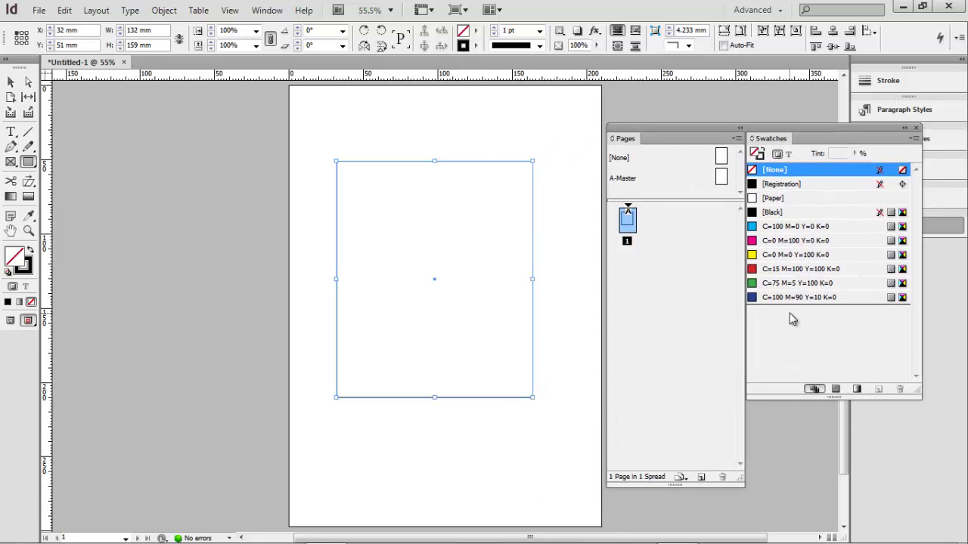
# Step: Remove the rectangle's stroke and fill it with the magenta swatch C=0 M=100 Y=0 K=0, leaving nothing selected
pyautogui.click(761, 157)
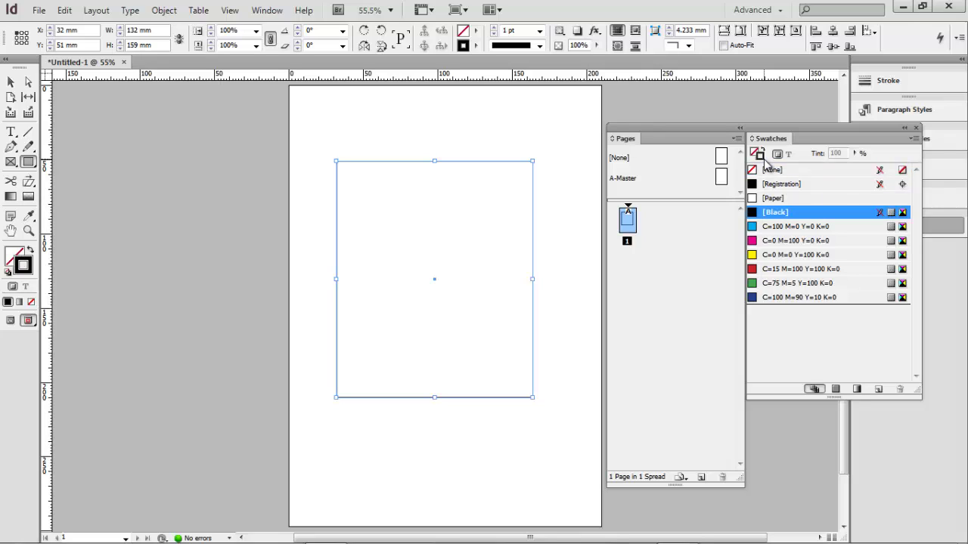
pyautogui.click(765, 170)
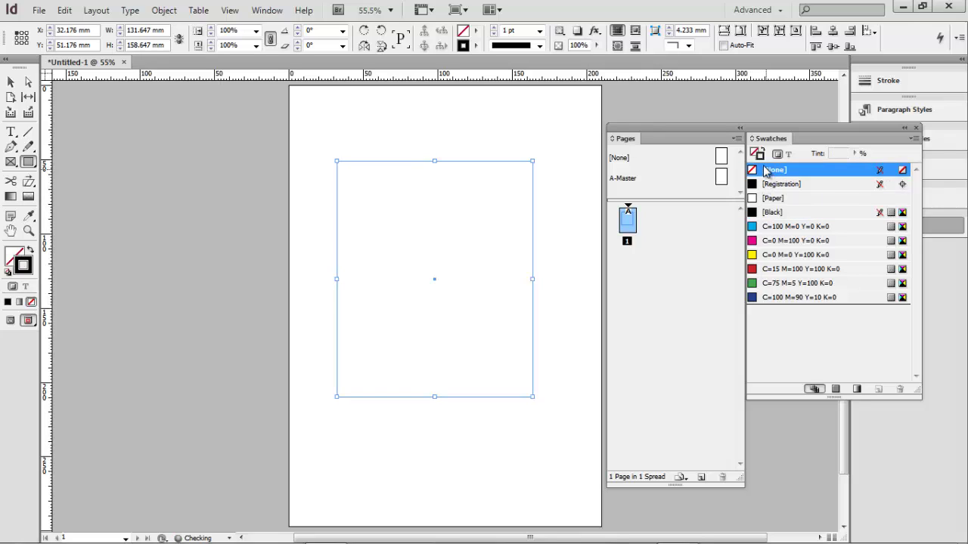
pyautogui.click(789, 241)
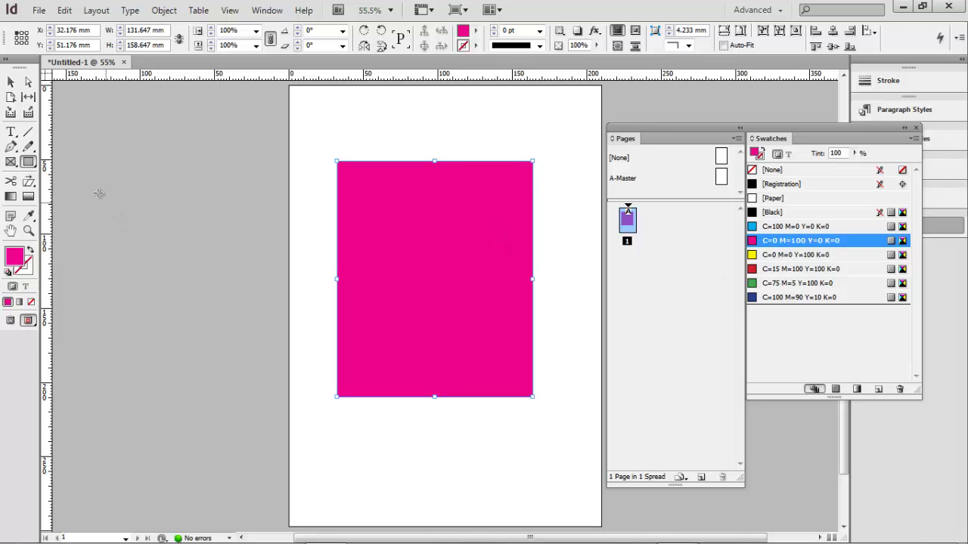
pyautogui.click(10, 81)
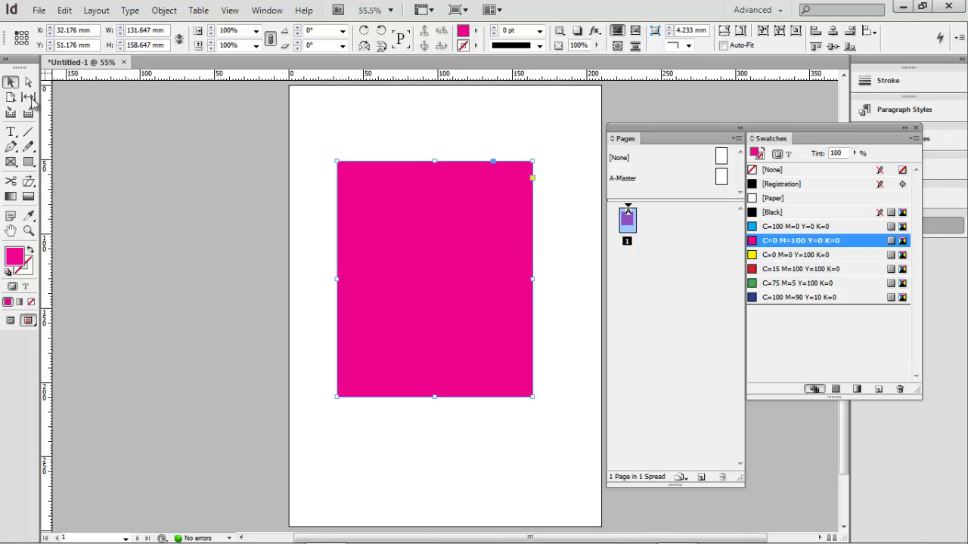
pyautogui.click(368, 119)
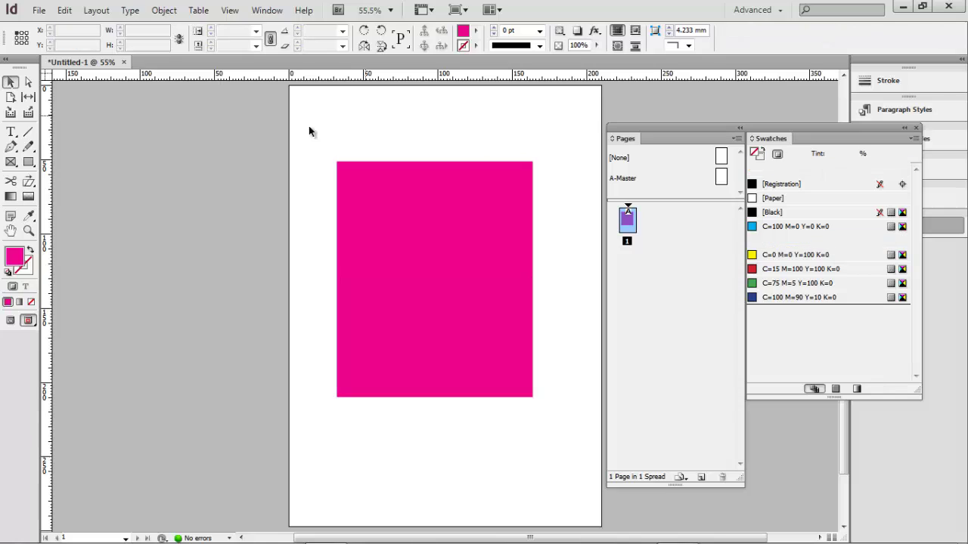
# Step: Create a text frame inside the magenta rectangle and enter the sample text "gtreunnmhkigufyfuhl/m.nkjgvhfgkjm"
pyautogui.click(11, 132)
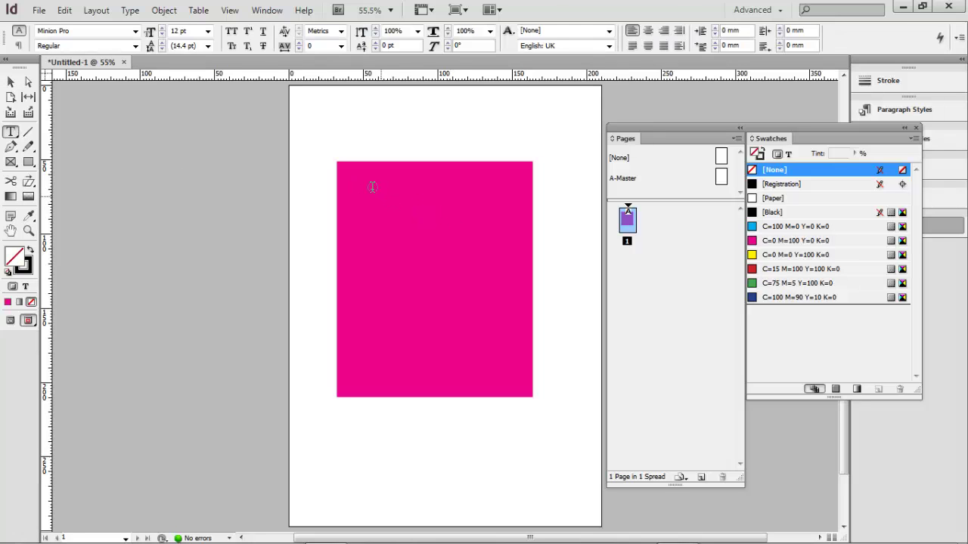
pyautogui.moveTo(356, 176); pyautogui.dragTo(514, 385)
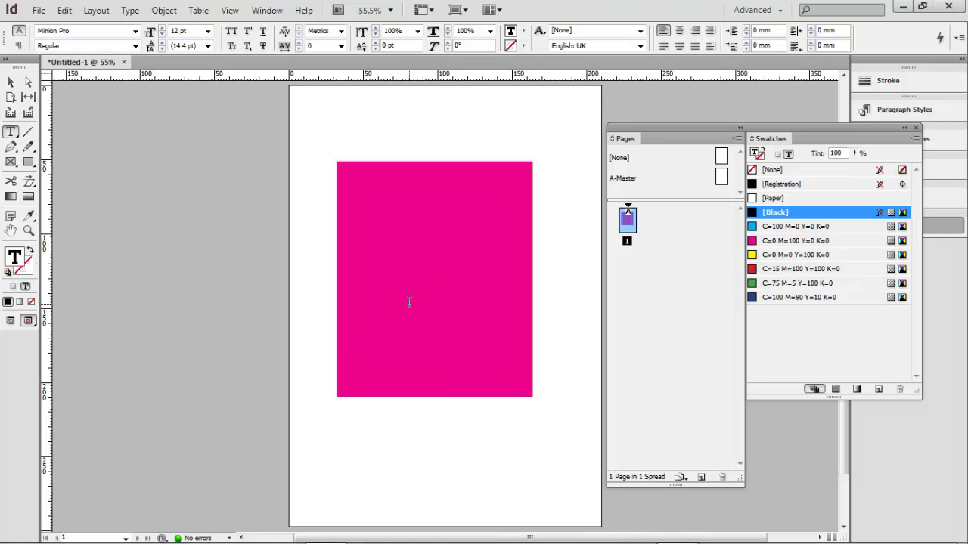
pyautogui.write('asoasdkjasldkj')
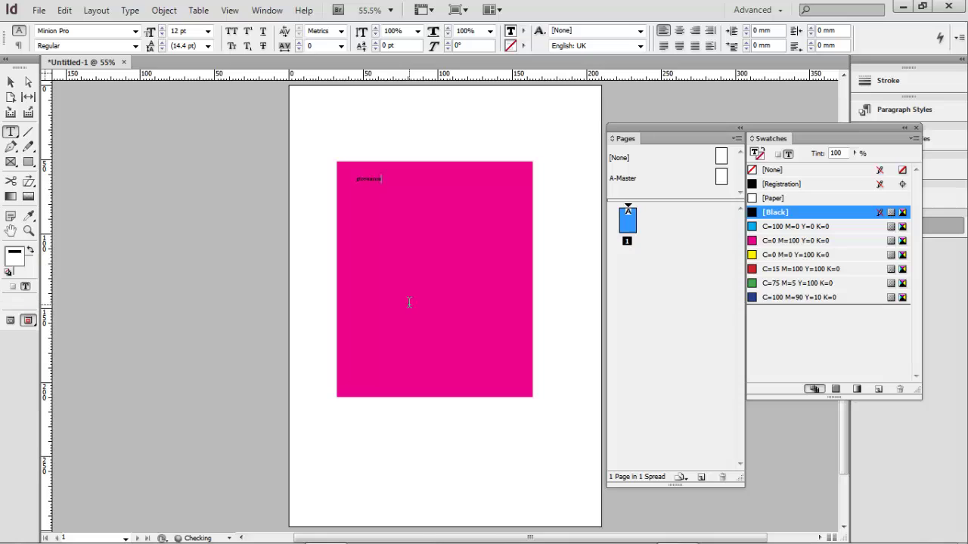
pyautogui.write('asldkjasdkj')
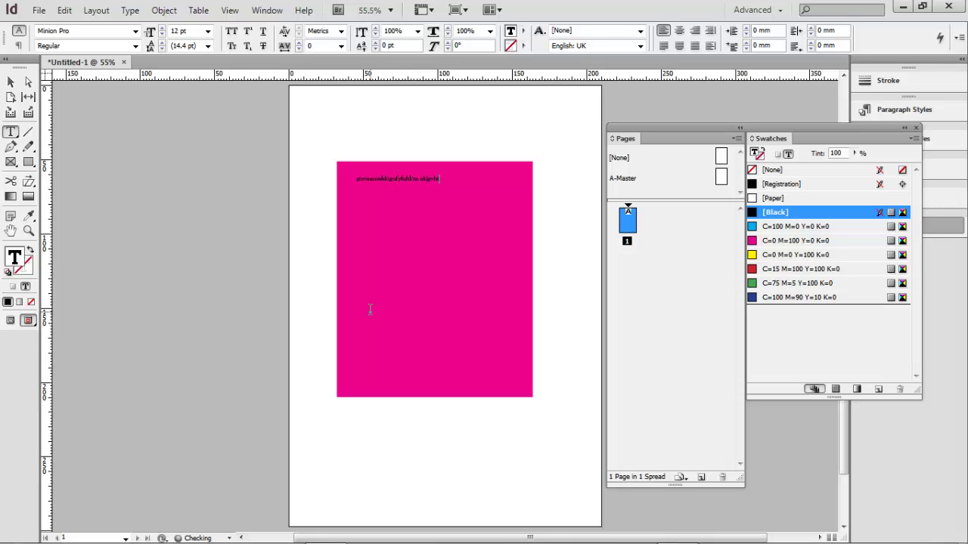
# Step: Examine the font style, size and leading options for the sample text line without applying any
pyautogui.tripleClick(410, 181)
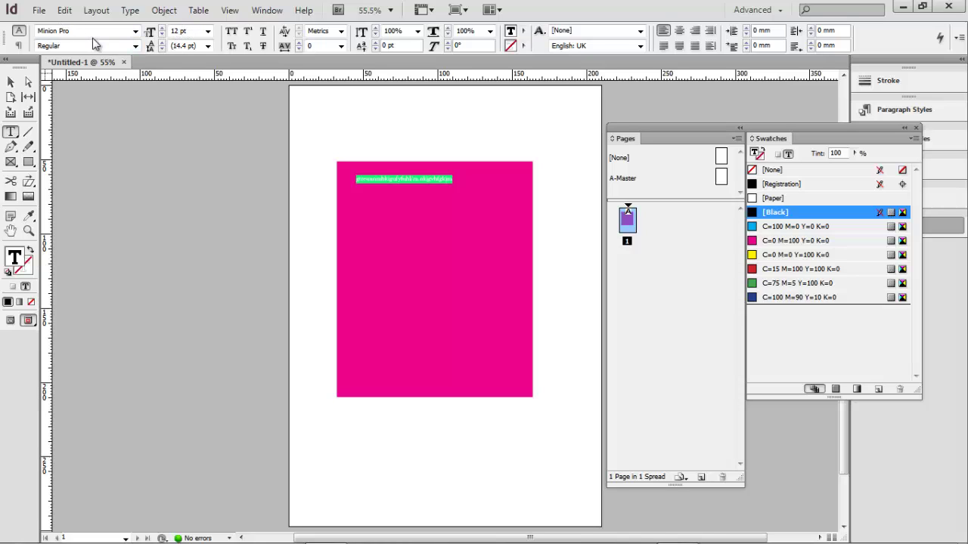
pyautogui.click(135, 46)
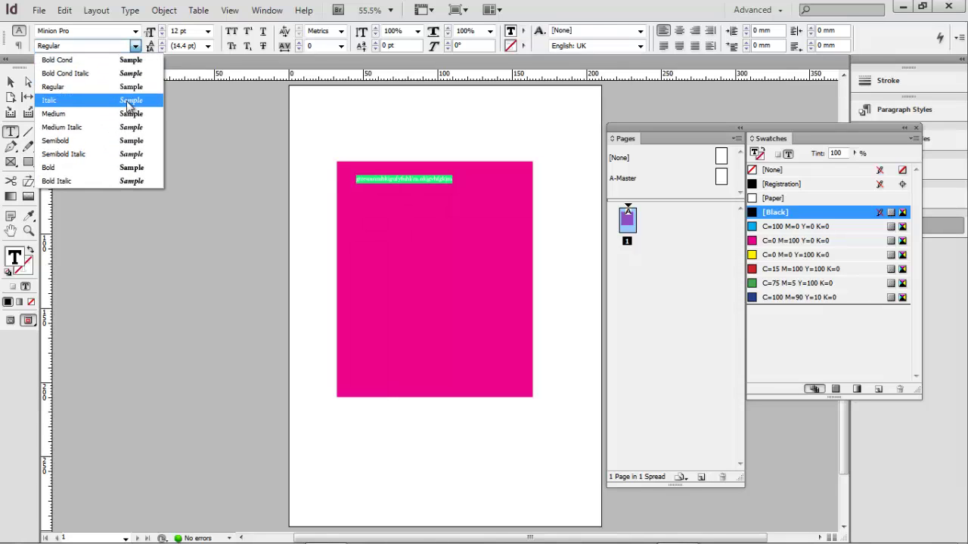
pyautogui.click(228, 111)
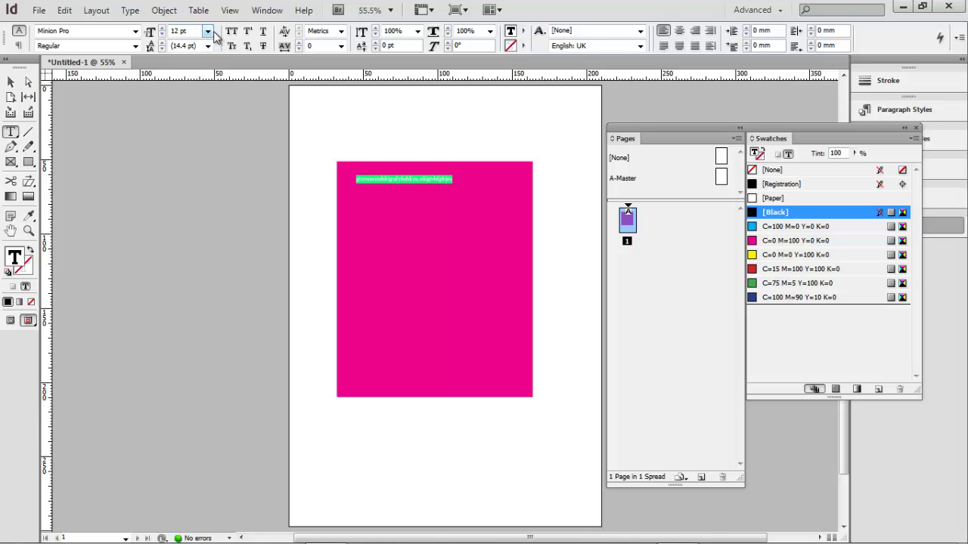
pyautogui.click(415, 179)
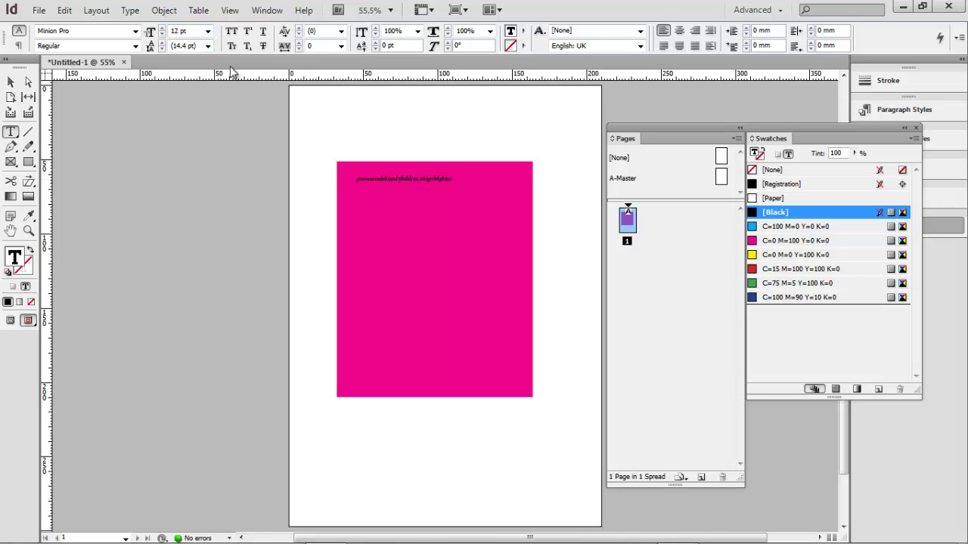
pyautogui.click(208, 46)
pyautogui.click(208, 47)
pyautogui.tripleClick(401, 179)
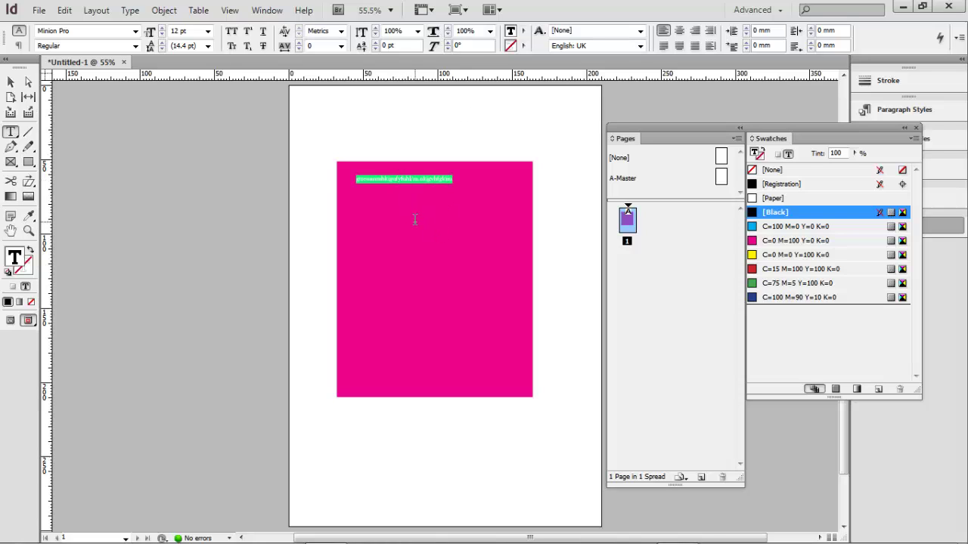
pyautogui.click(401, 180)
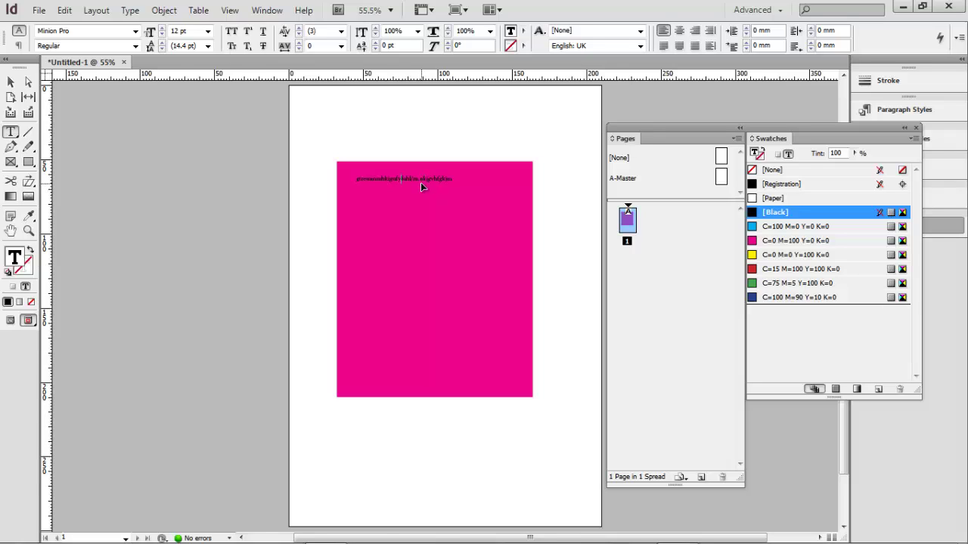
# Step: View the sample text at 100%, 200% and 400% magnification, and return to the full-page view
pyautogui.hotkey('ctrl', '1')
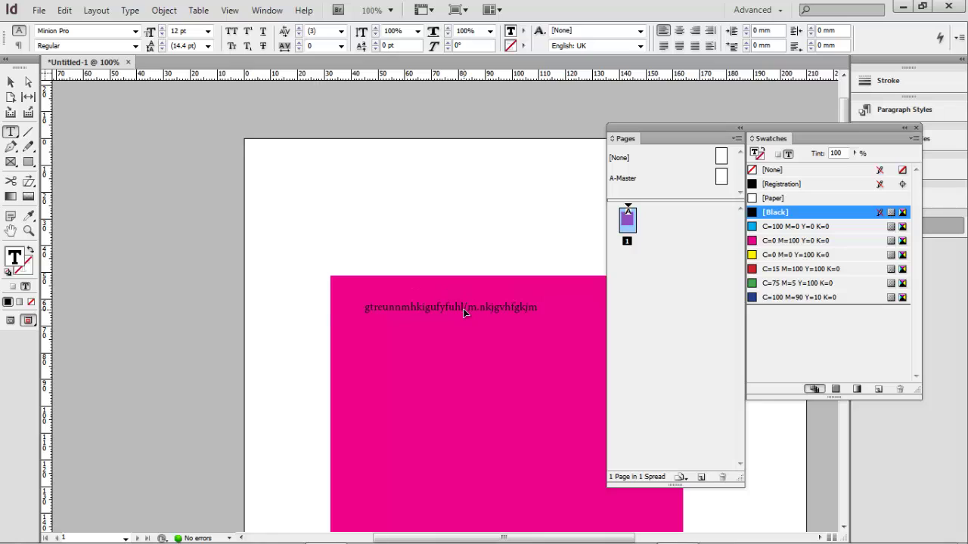
pyautogui.hotkey('ctrl', '=')
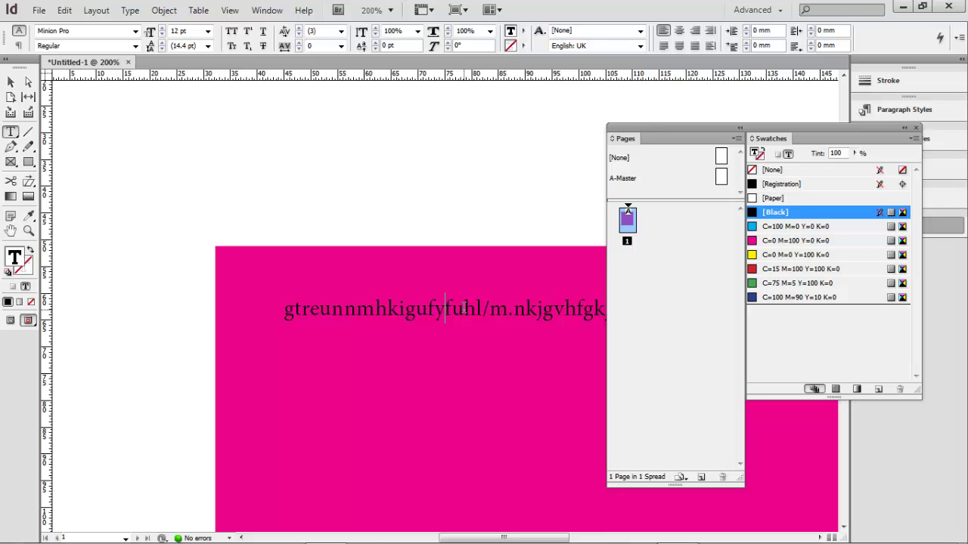
pyautogui.hotkey('ctrl', '=')
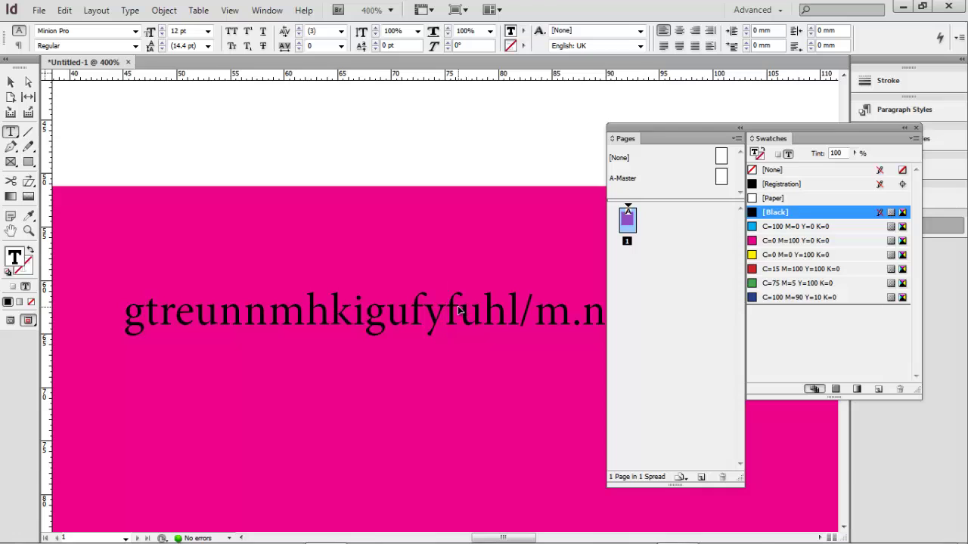
pyautogui.hotkey('ctrl', '0')
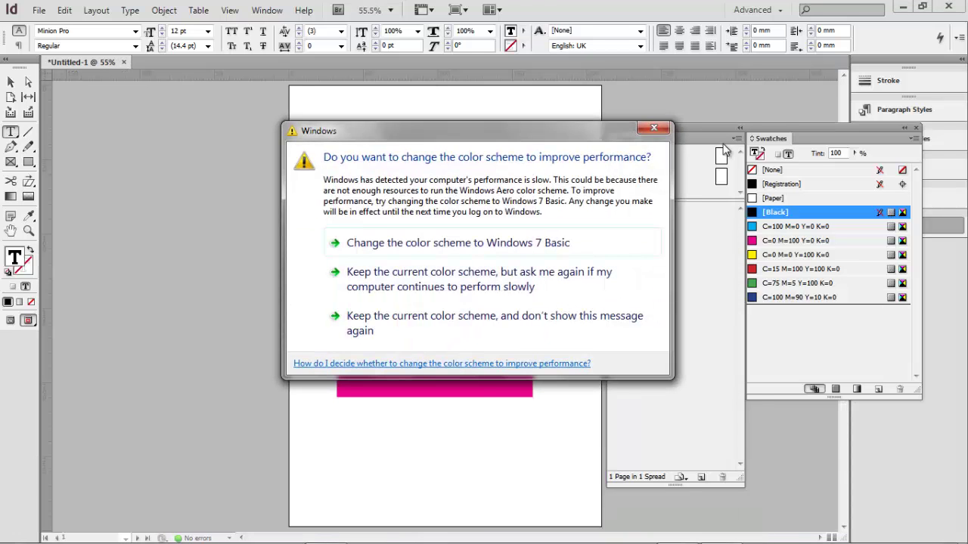
# Step: Dismiss the Windows color scheme prompt and reposition the Pages and Swatches panels slightly higher
pyautogui.click(654, 127)
pyautogui.moveTo(671, 131); pyautogui.dragTo(666, 105)
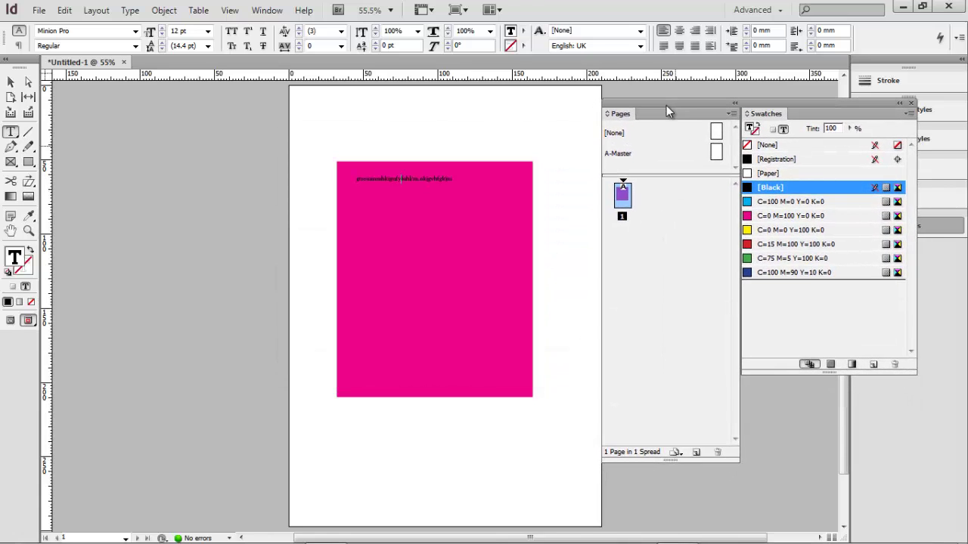
# Step: Insert one page after page 1 based on A-Master, and delete the inserted page 2
pyautogui.rightClick(626, 195)
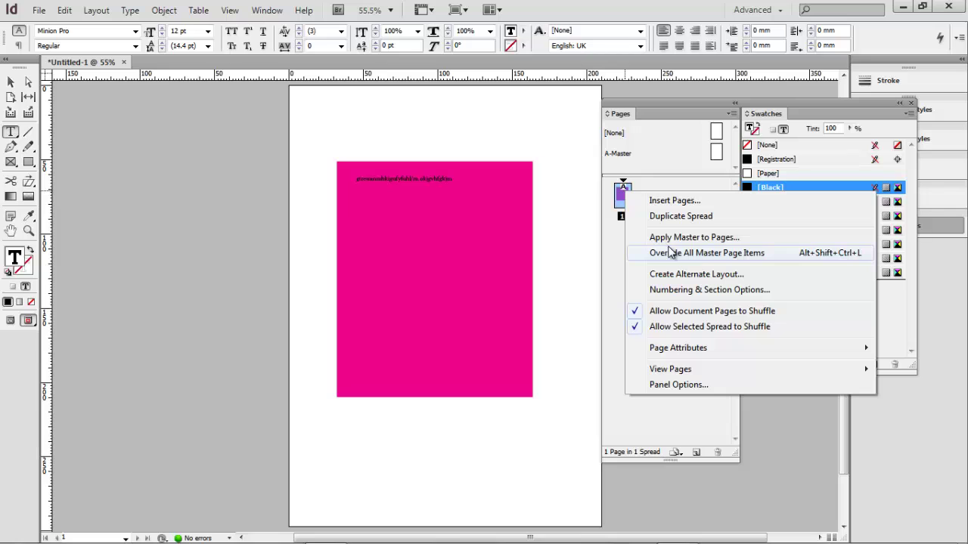
pyautogui.click(671, 202)
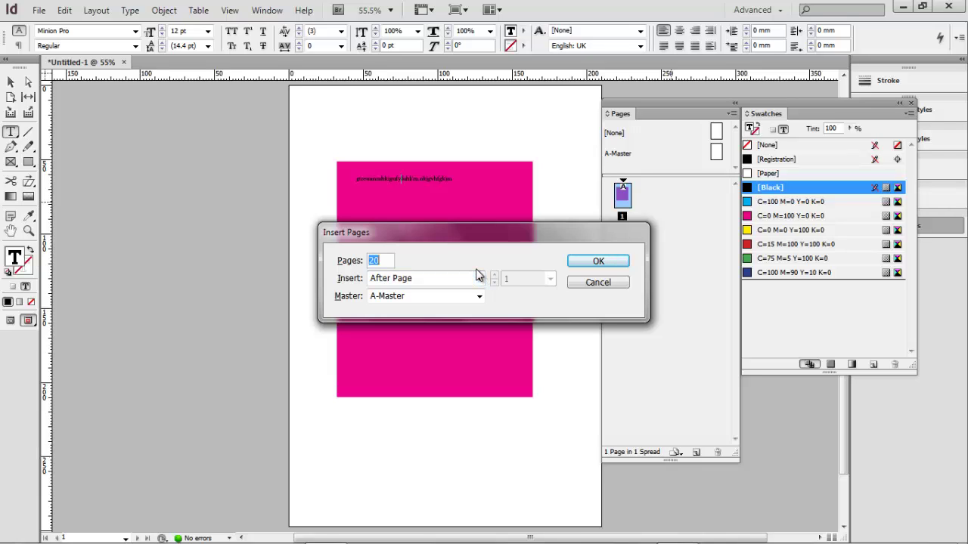
pyautogui.write('1')
pyautogui.click(479, 279)
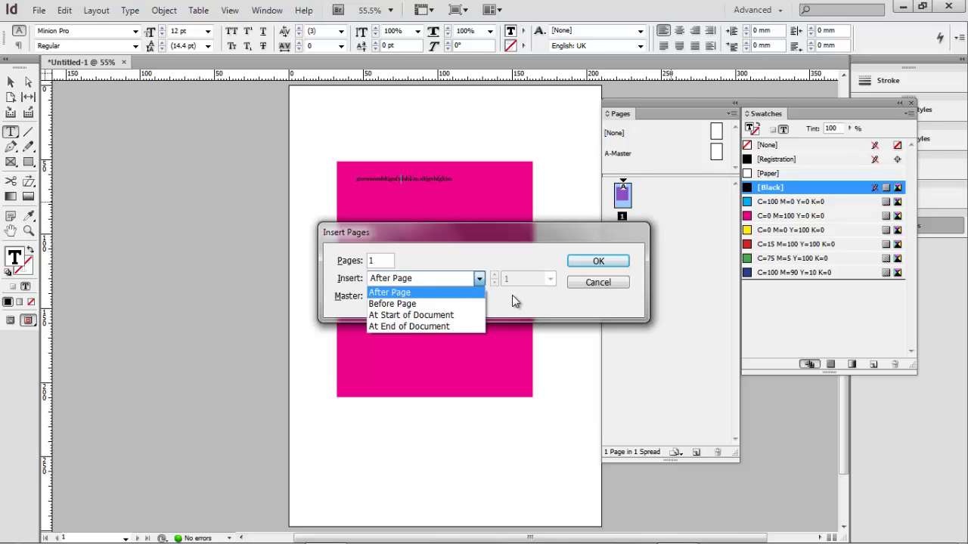
pyautogui.click(512, 295)
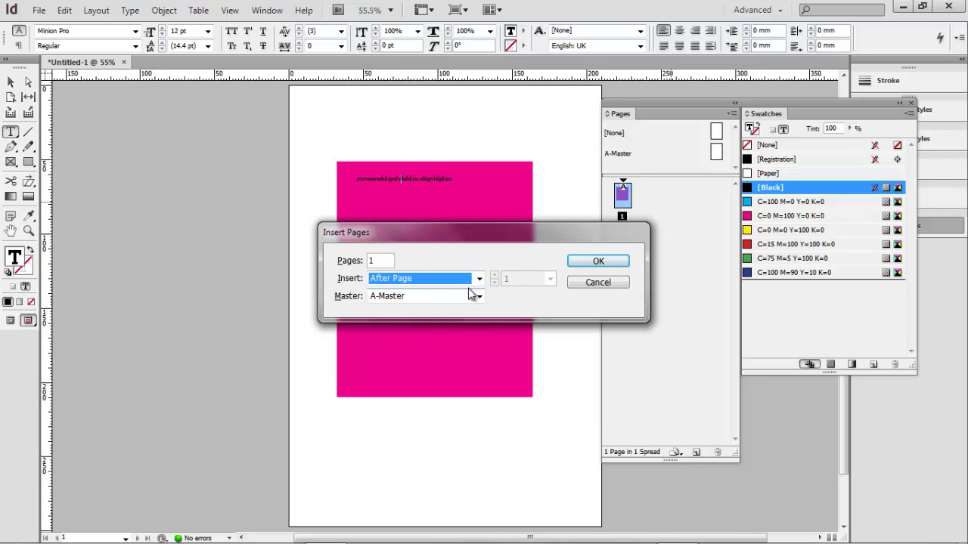
pyautogui.click(597, 261)
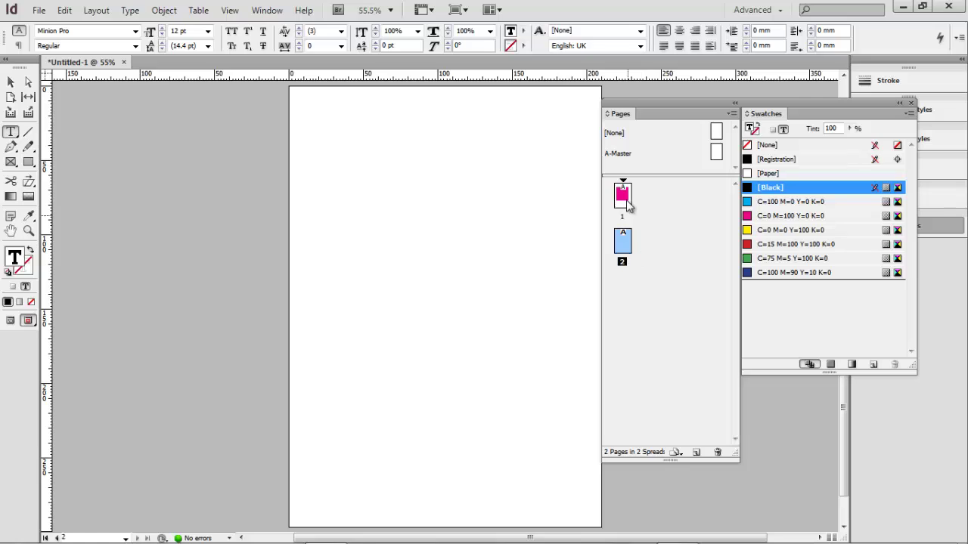
pyautogui.click(622, 240)
pyautogui.press('Delete')
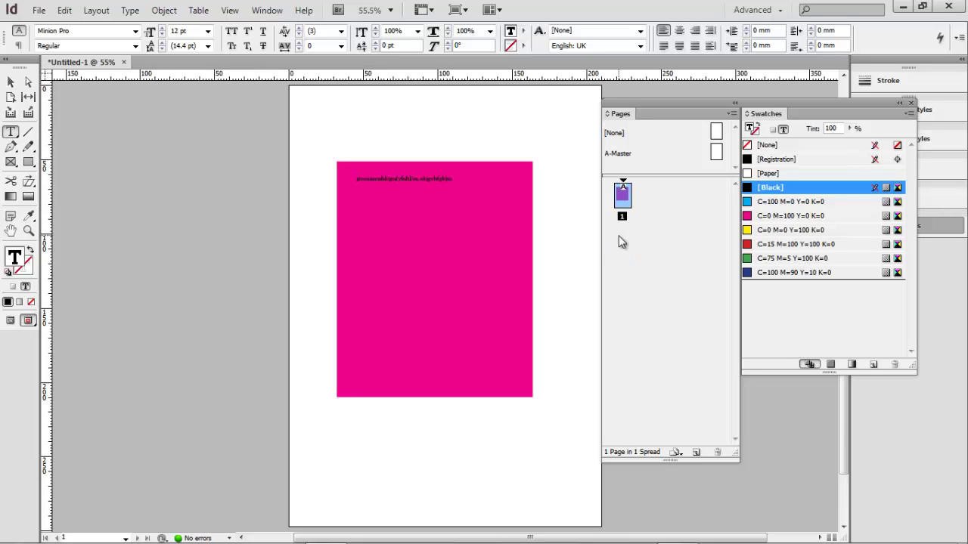
# Step: Set the page thumbnail size in the Pages panel options to Extra Large
pyautogui.click(716, 152)
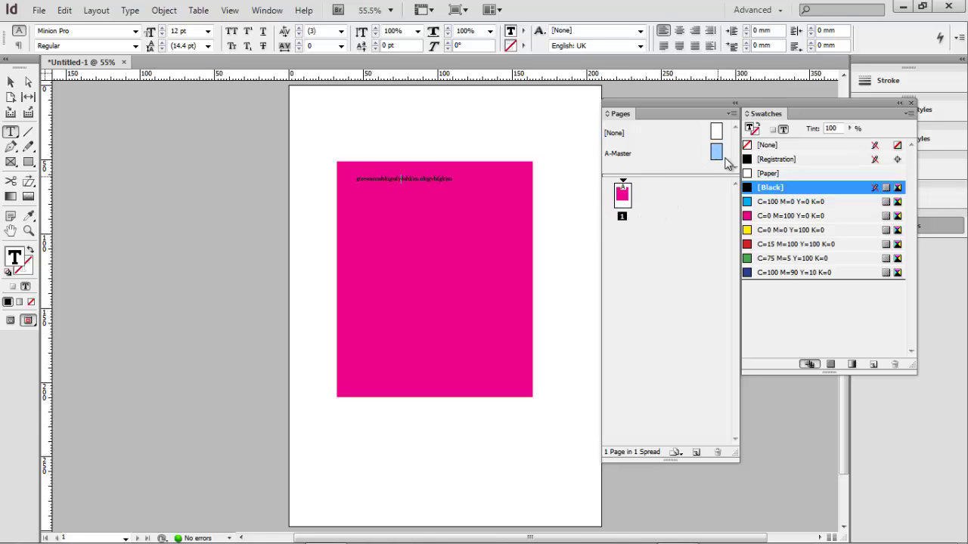
pyautogui.click(731, 114)
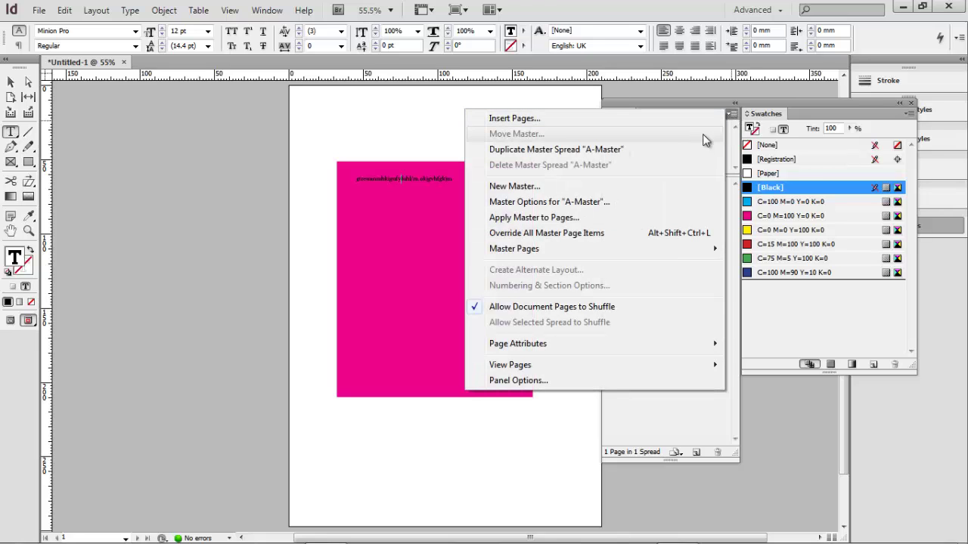
pyautogui.click(677, 420)
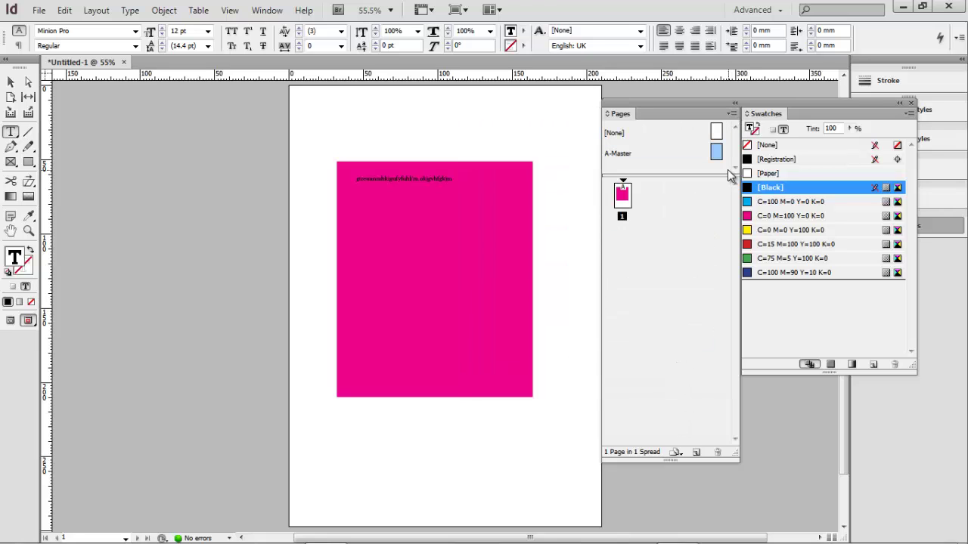
pyautogui.click(732, 114)
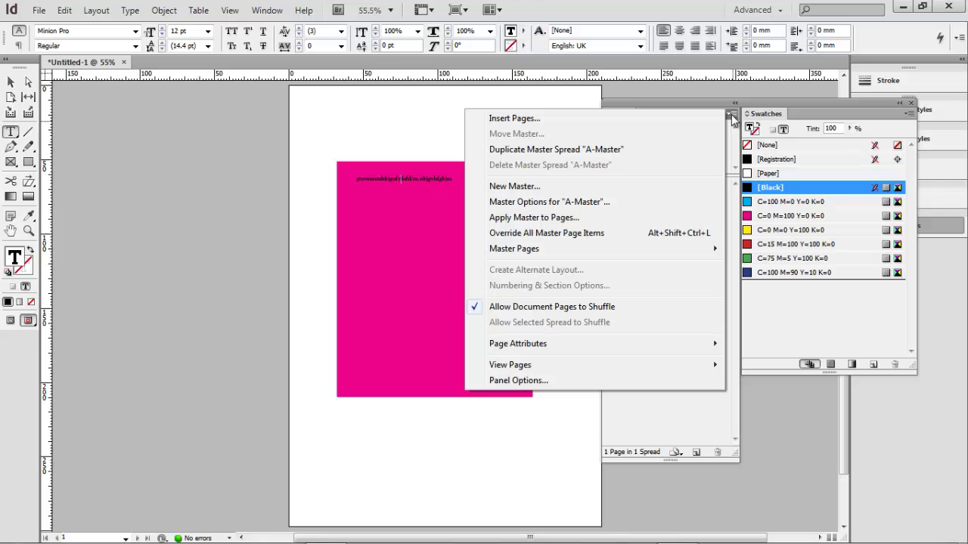
pyautogui.click(519, 380)
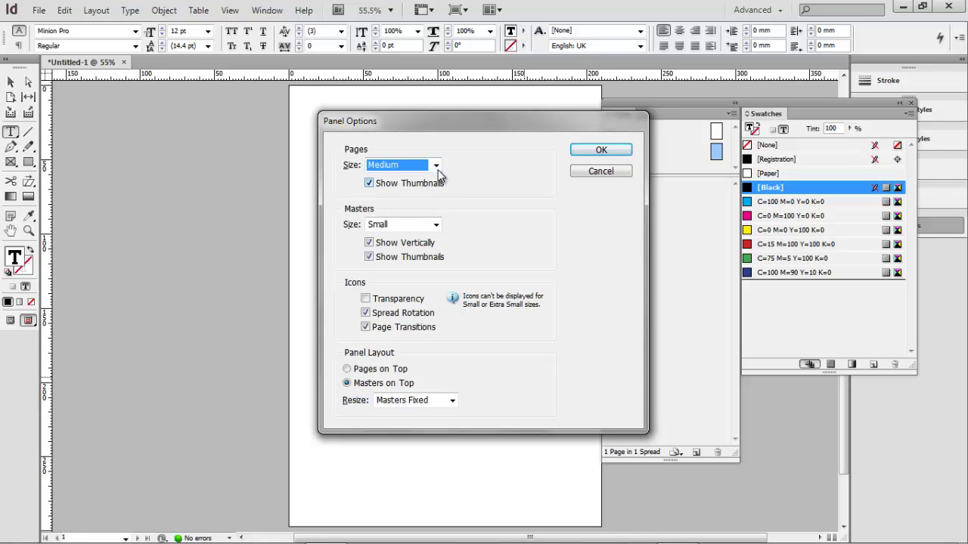
pyautogui.click(436, 167)
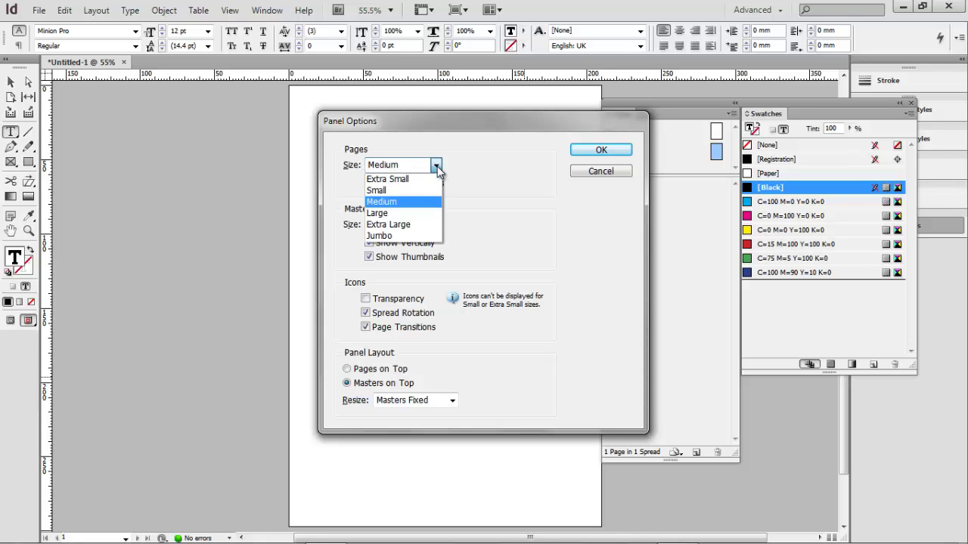
pyautogui.click(392, 225)
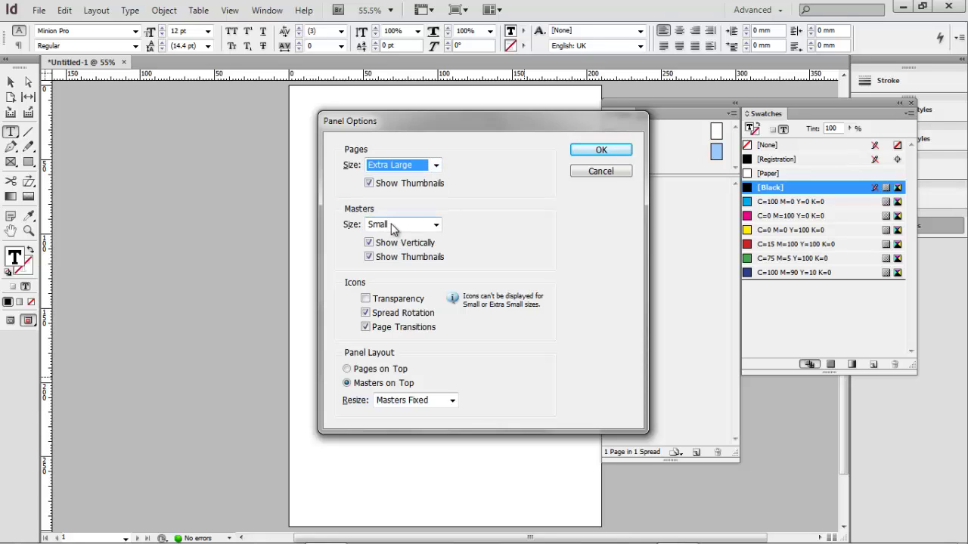
pyautogui.click(620, 154)
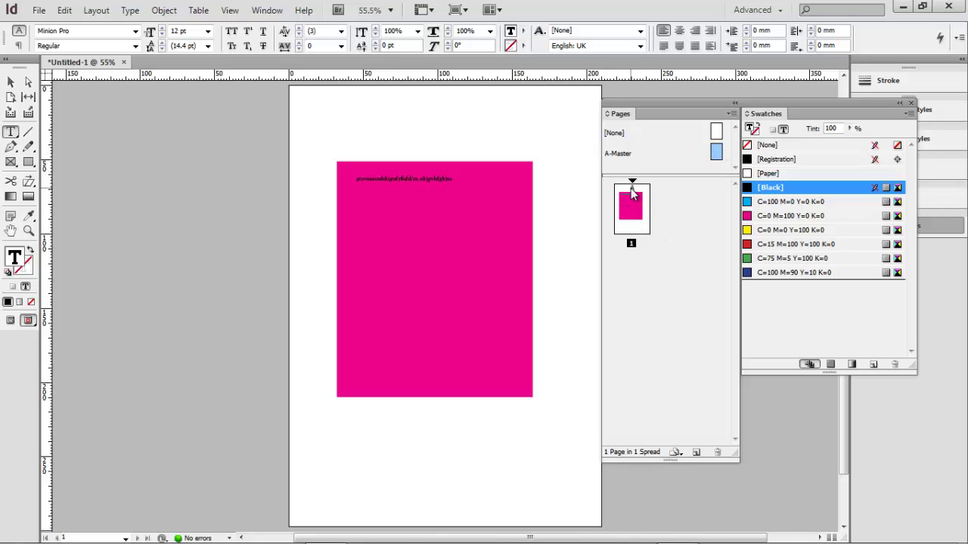
# Step: Add a blank page based on A-Master below page 1, and undo the addition
pyautogui.moveTo(719, 155); pyautogui.dragTo(633, 276)
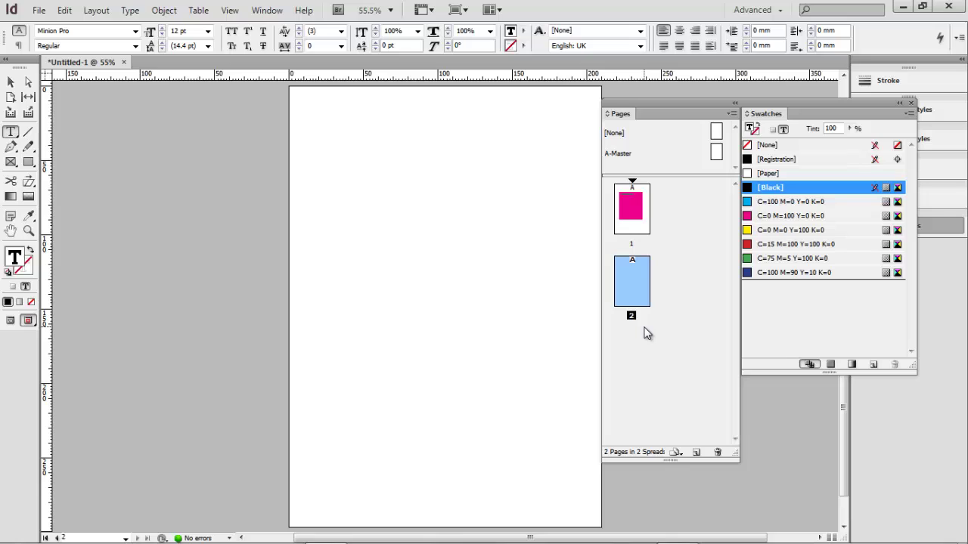
pyautogui.hotkey('ctrl', 'z')
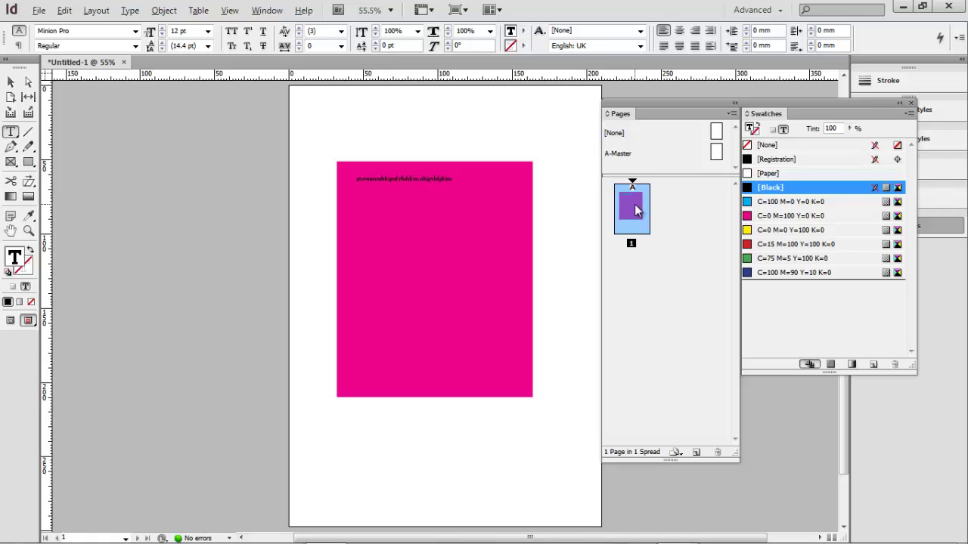
# Step: Duplicate page 1 with its contents as page 2, and move the Pages and Swatches panels clear of the page
pyautogui.moveTo(634, 205); pyautogui.dragTo(636, 299)
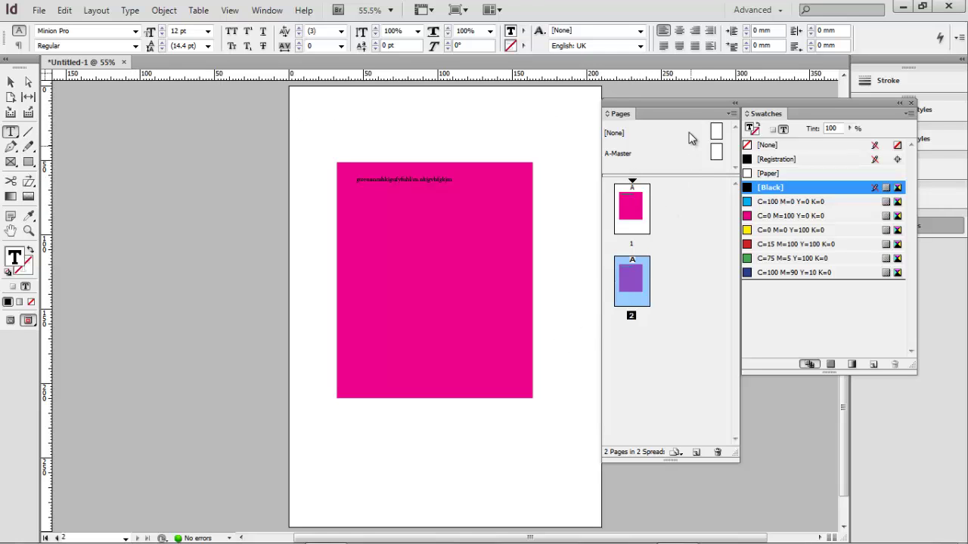
pyautogui.moveTo(691, 106); pyautogui.dragTo(728, 86)
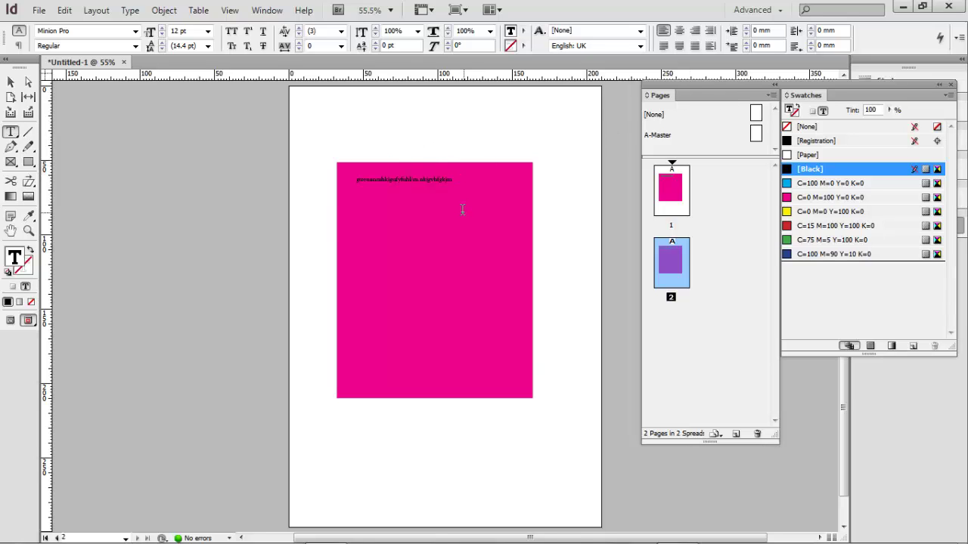